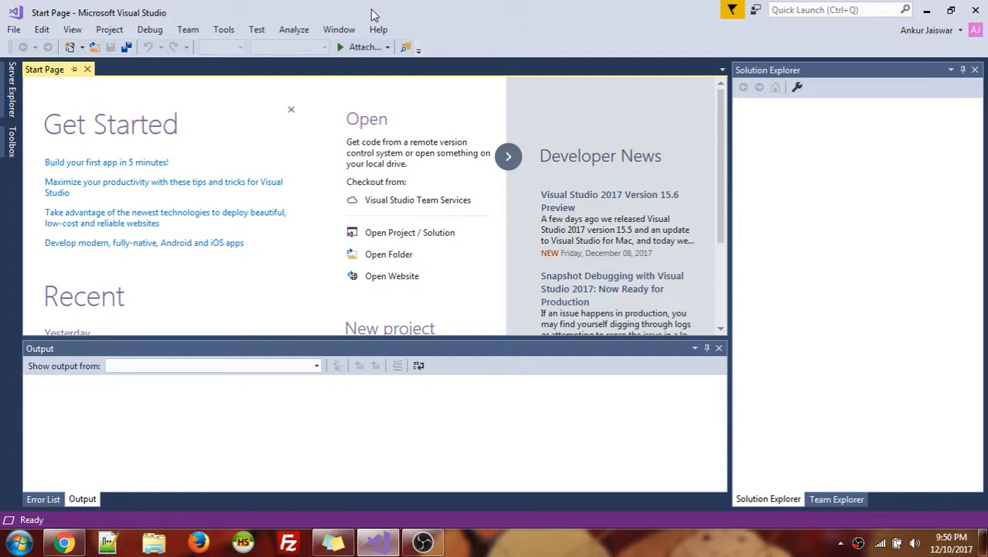
Create a new Python Application project, keeping the default name PythonApplication3
click(14, 30)
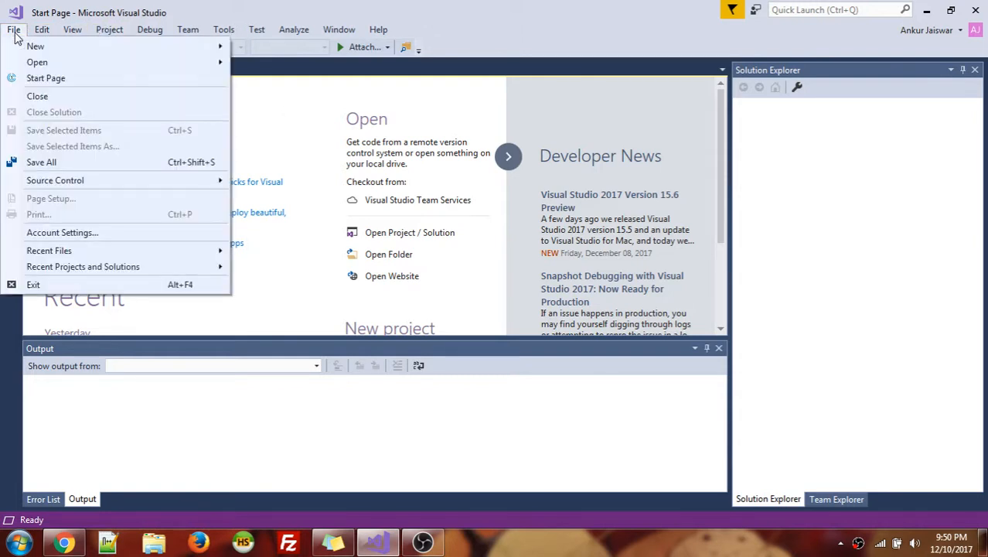
mouse_move(36, 46)
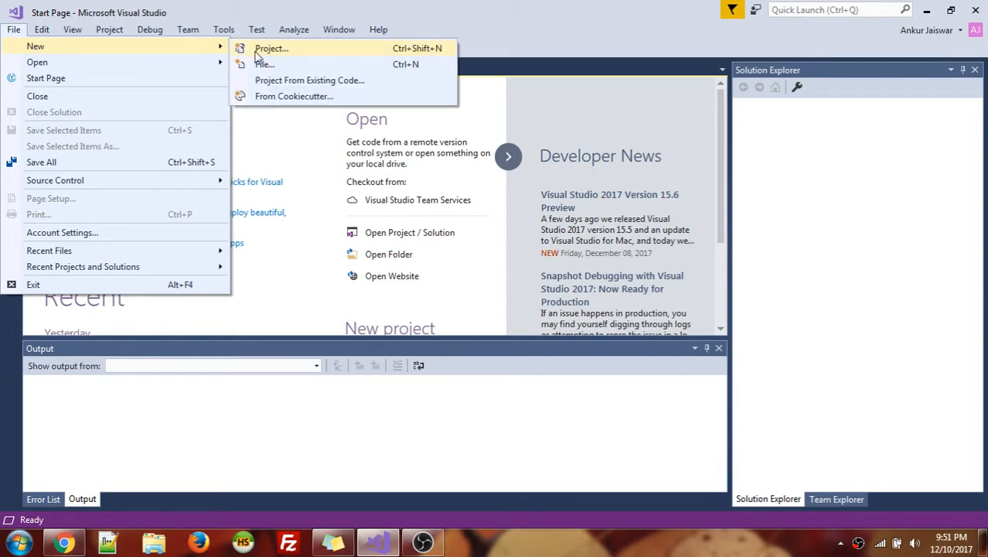
click(266, 49)
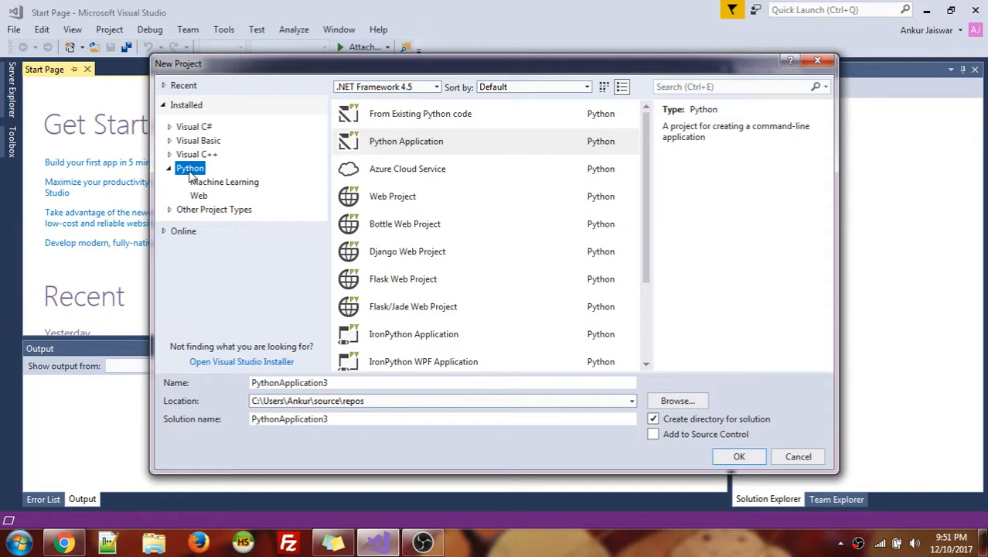
click(432, 149)
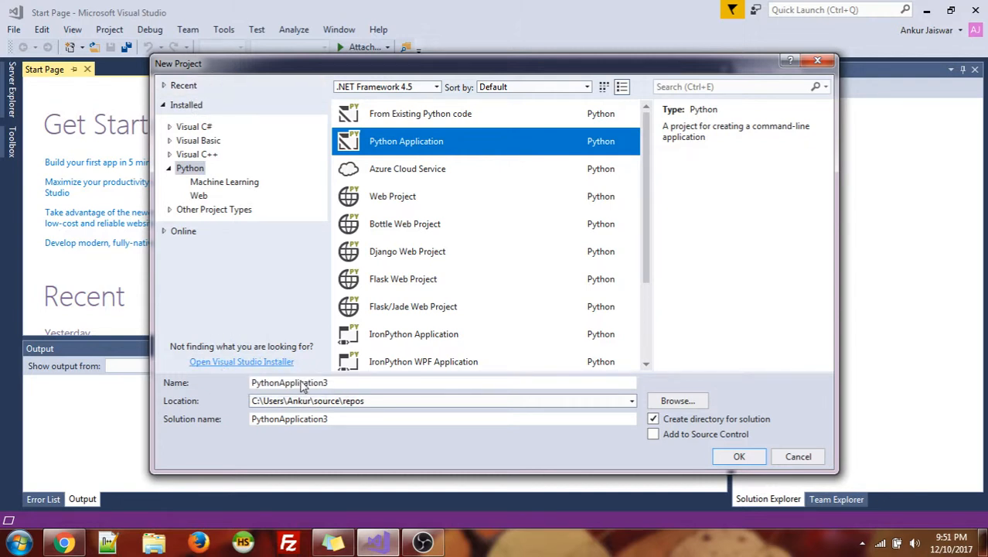
click(738, 458)
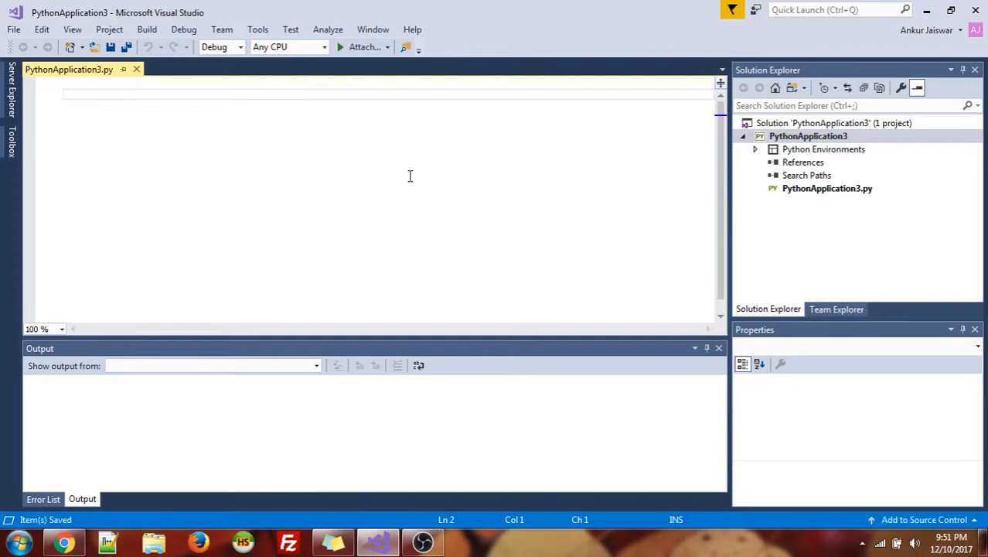
Write the first comment '# whatahw - palindrome', fixing its typos, and save
click(404, 82)
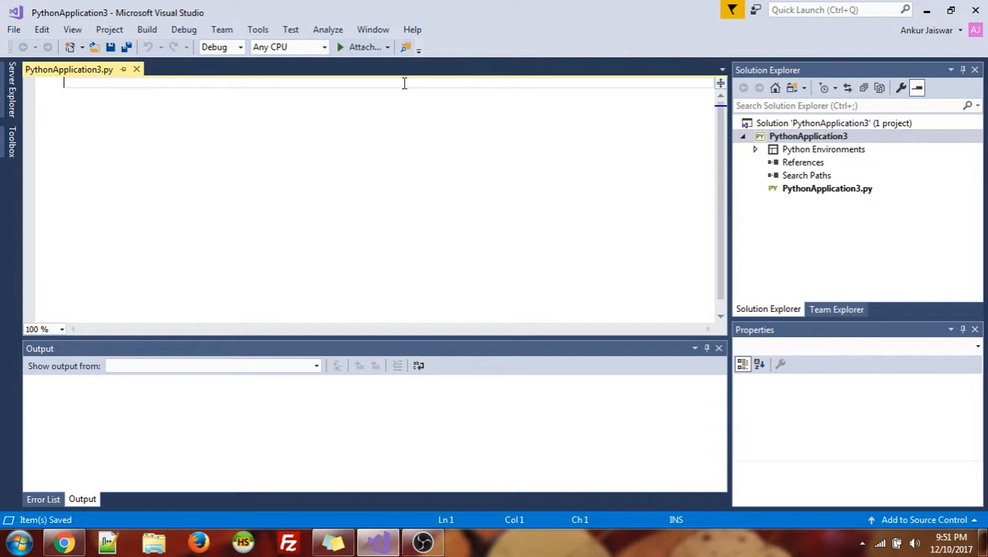
text(#)
text(what)
text(a)
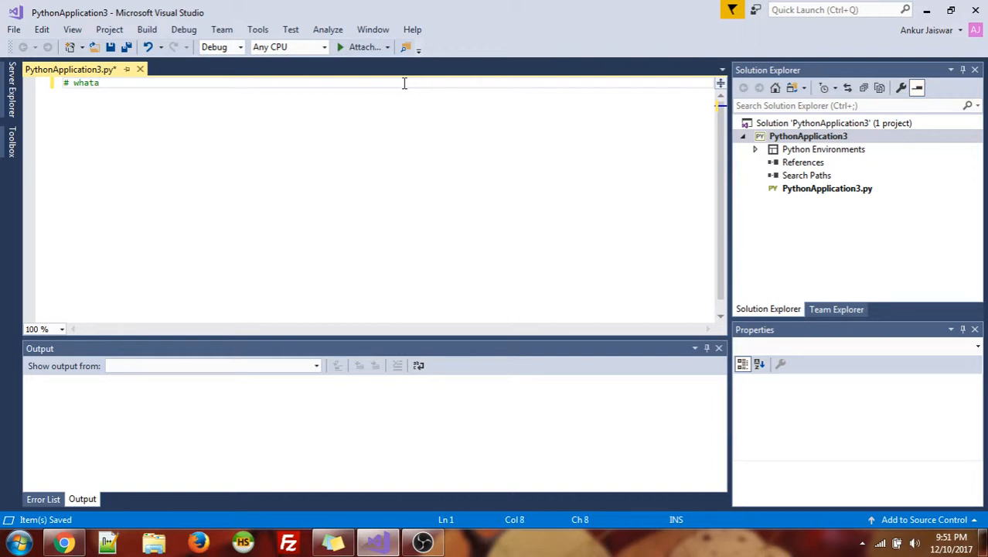
text(hw)
key(ctrl+s)
key(Return)
click(146, 84)
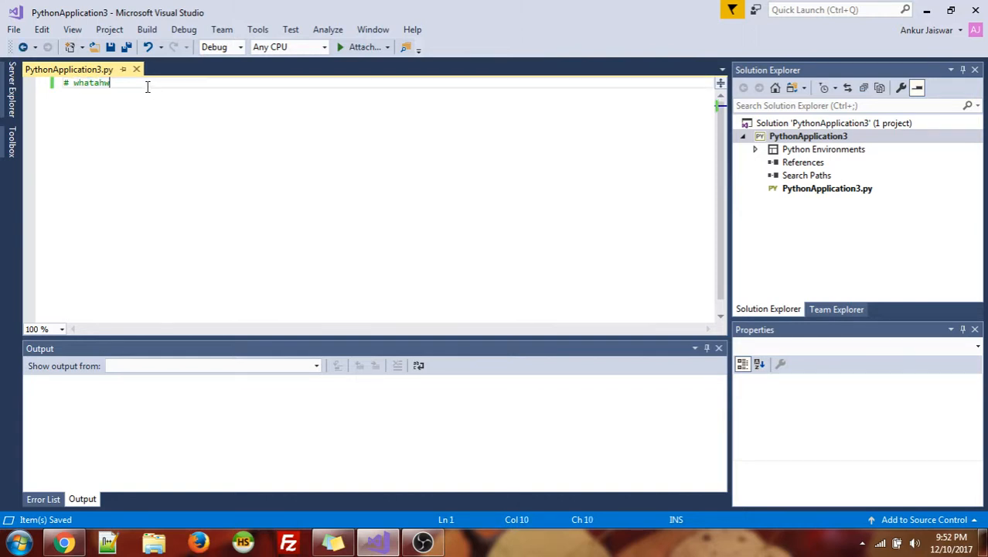
click(78, 85)
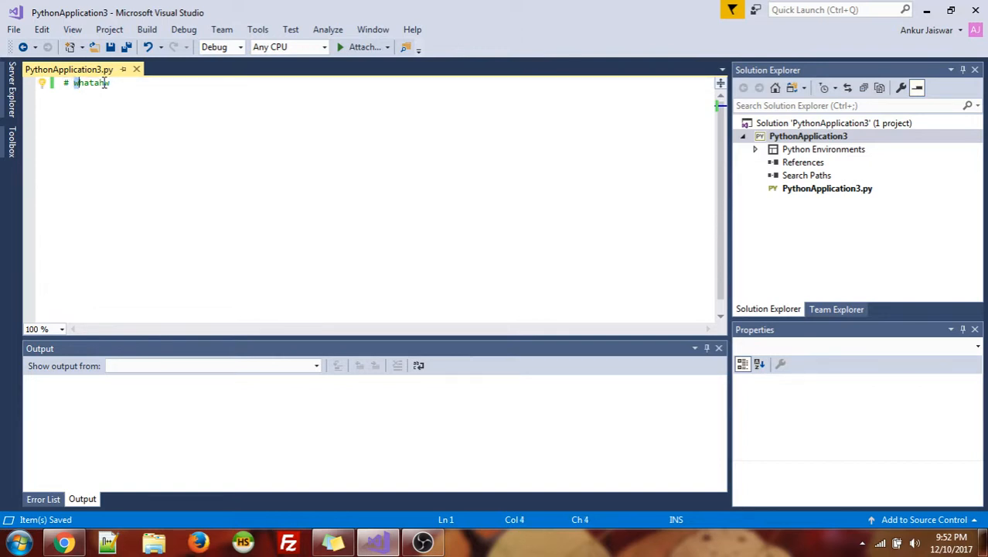
click(110, 83)
click(69, 83)
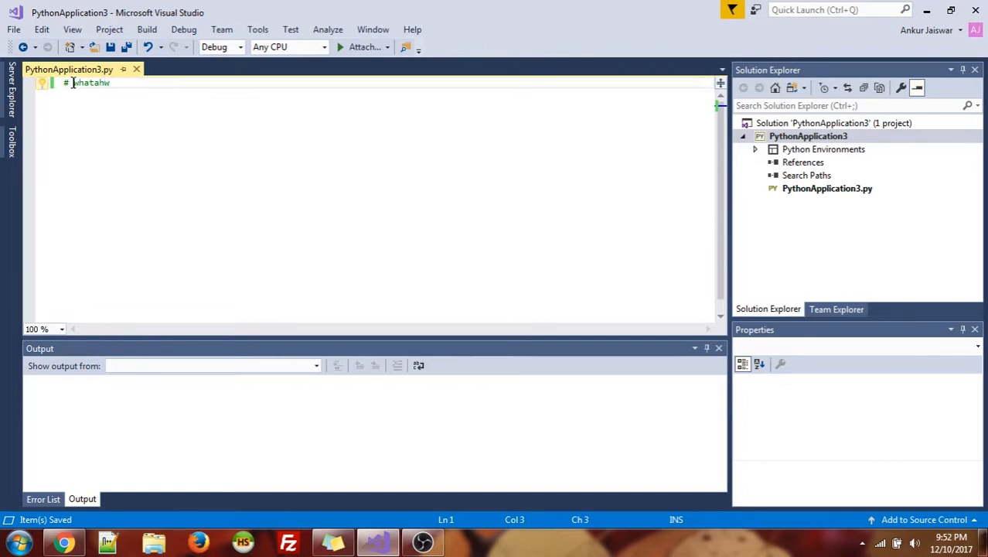
click(109, 83)
key(Left)
key(Left)
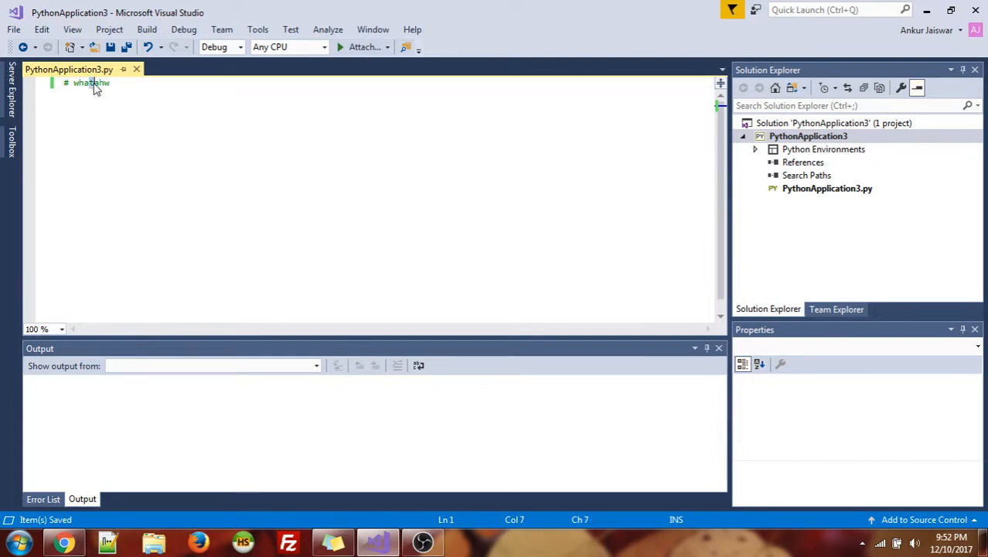
click(112, 83)
text(- pal)
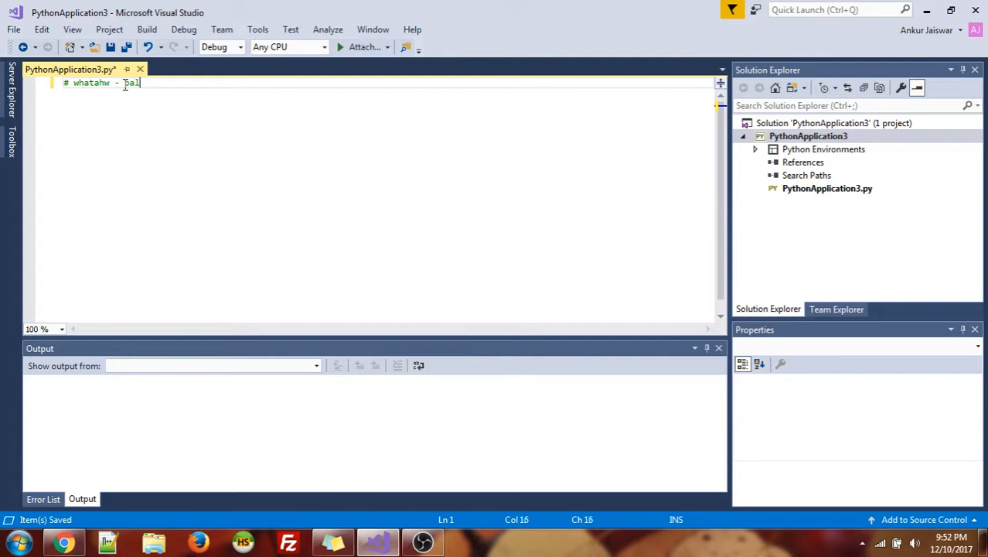
text(indrome)
key(Return)
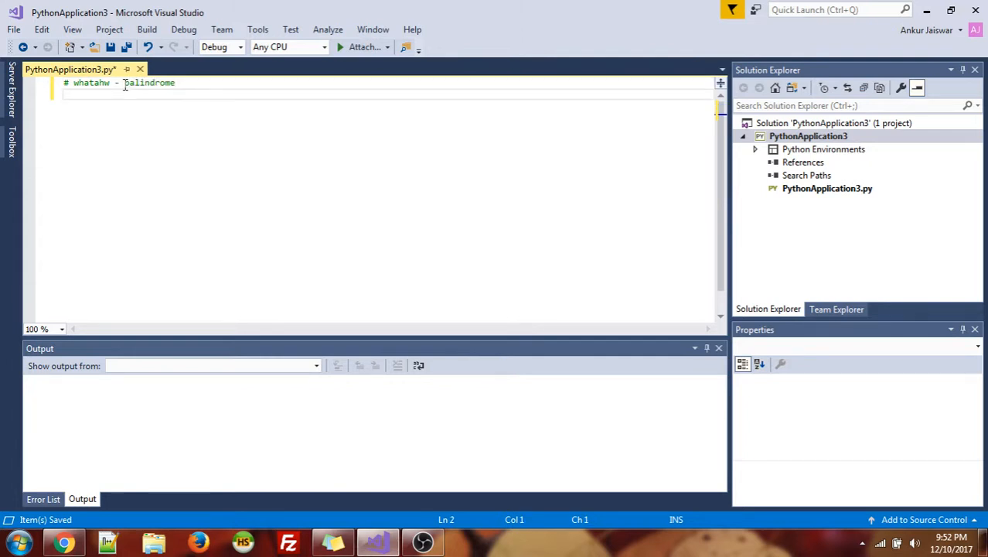
text(# wha)
text(tae)
text( - )
text(not a p)
text(alindrom)
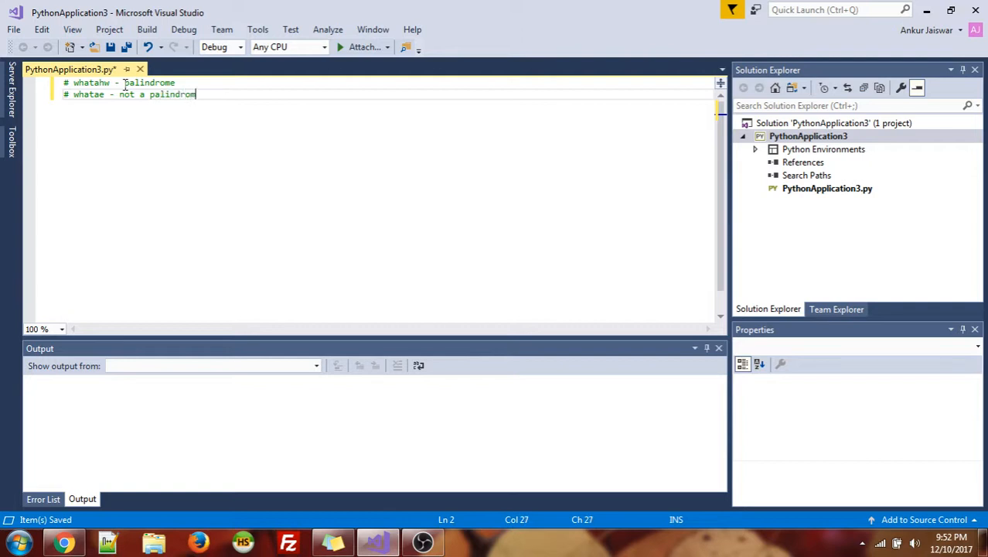
text(e)
Write the second comment '# whatshw - not a palindrome', correct the test word, and save
key(ctrl+s)
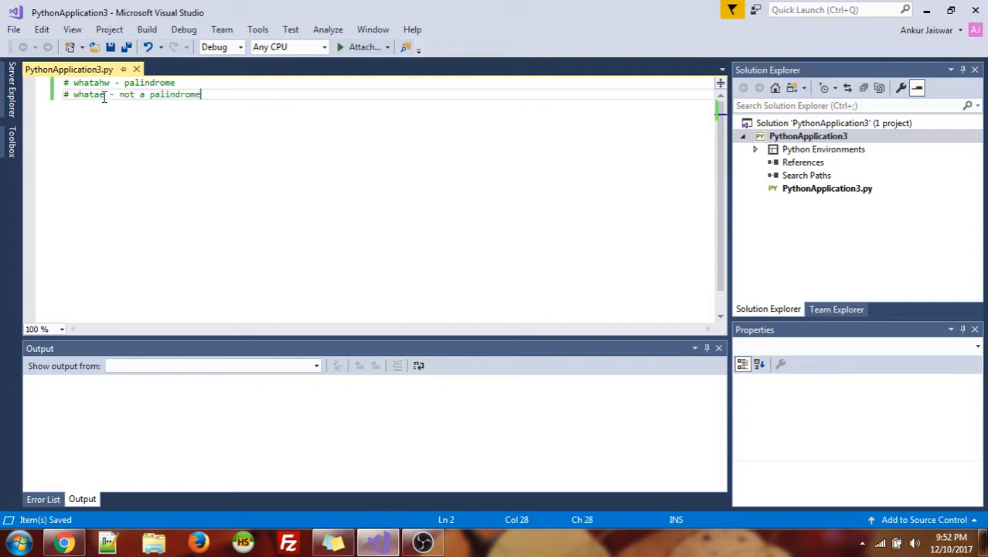
click(103, 95)
text(h)
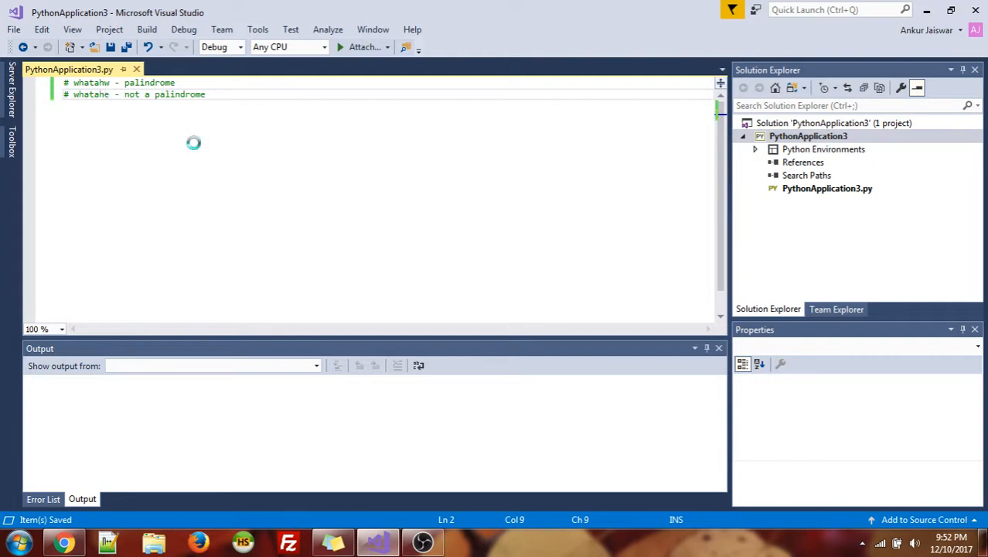
key(Delete)
text(w)
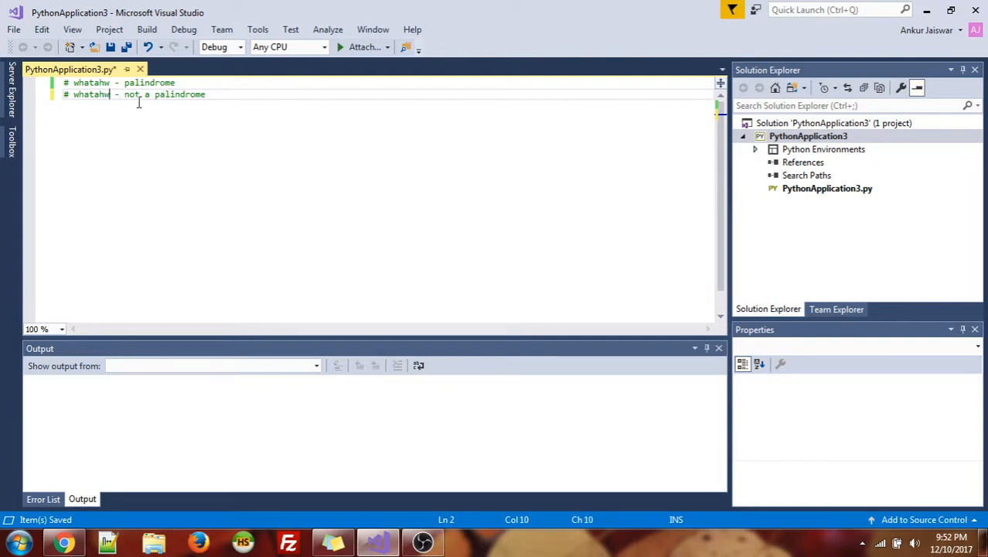
key(Left)
key(Left)
key(Left)
key(Right)
key(BackSpace)
text(s)
key(ctrl+s)
click(270, 115)
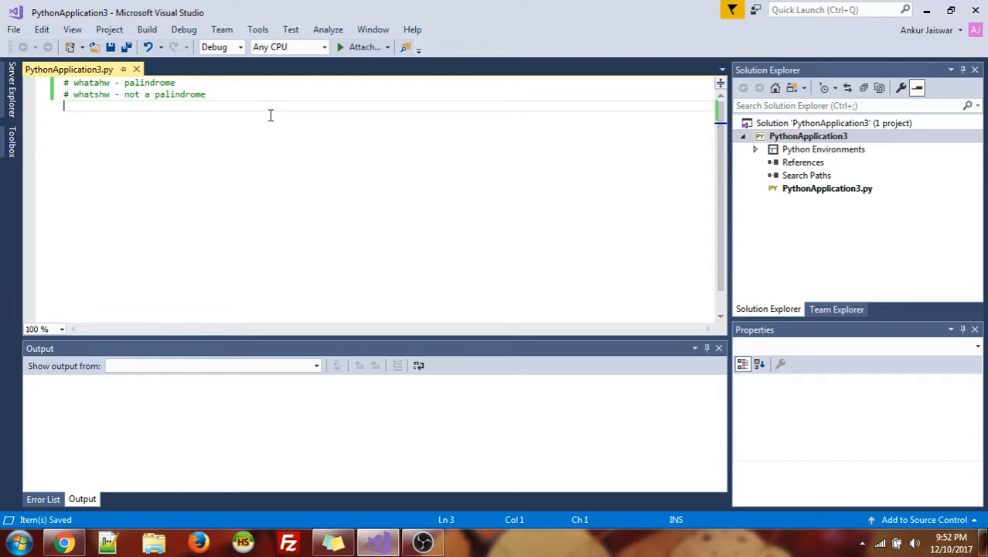
Set str to "whatahw" by copying the word from the comment, dismissing the error dialog, and save
key(Return)
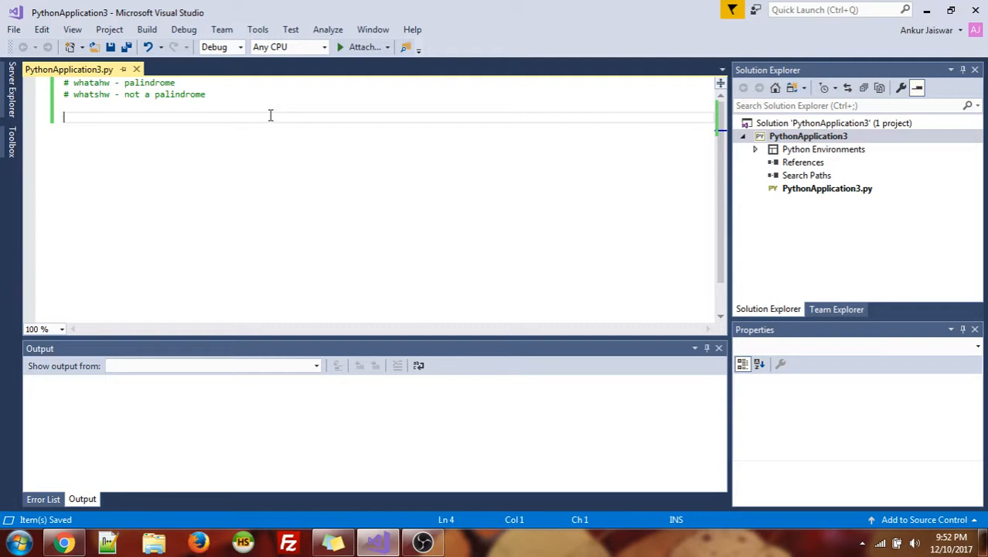
text(str = ")
double_click(107, 83)
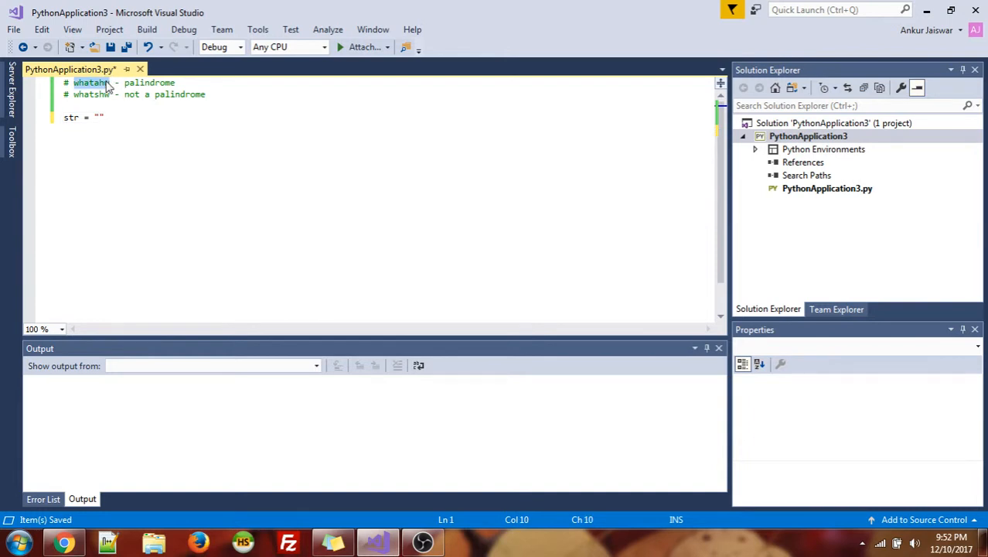
key(ctrl+c)
click(100, 118)
key(ctrl+v)
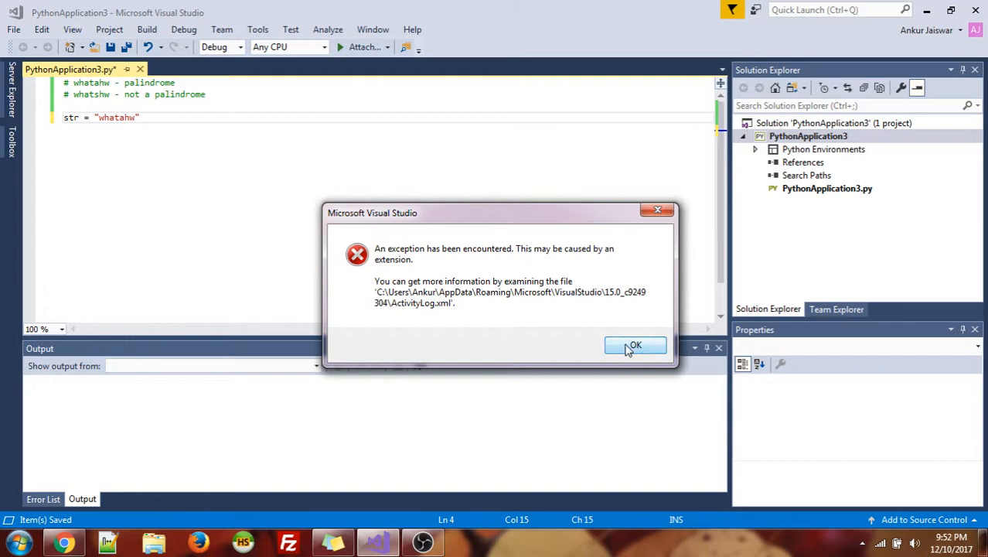
click(634, 346)
key(Return)
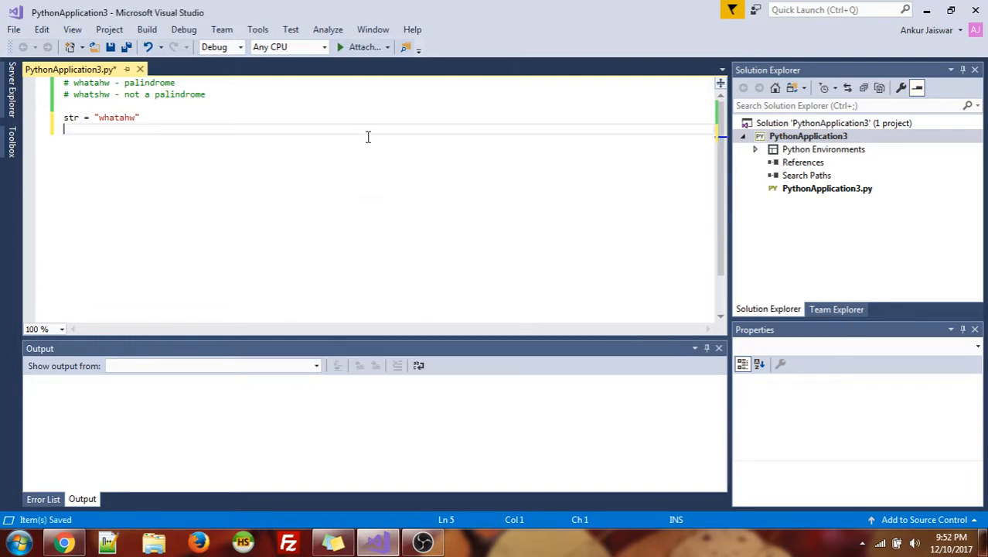
key(ctrl+s)
text(s)
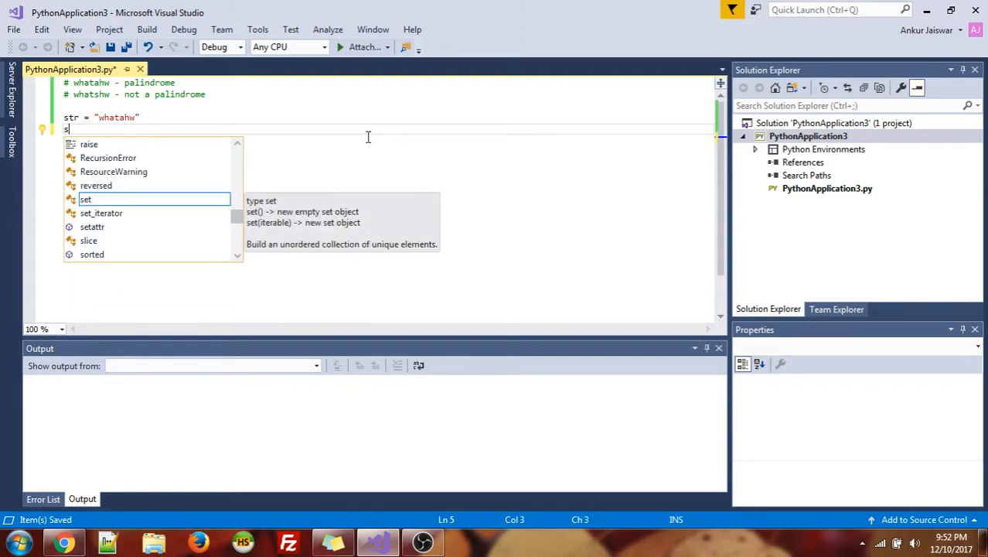
text(tr_reve)
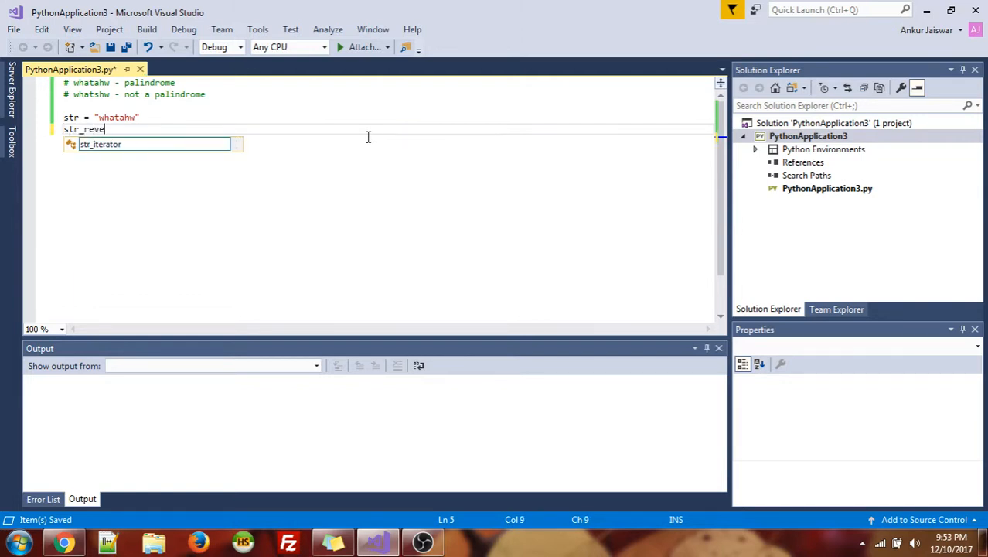
text(rsed = )
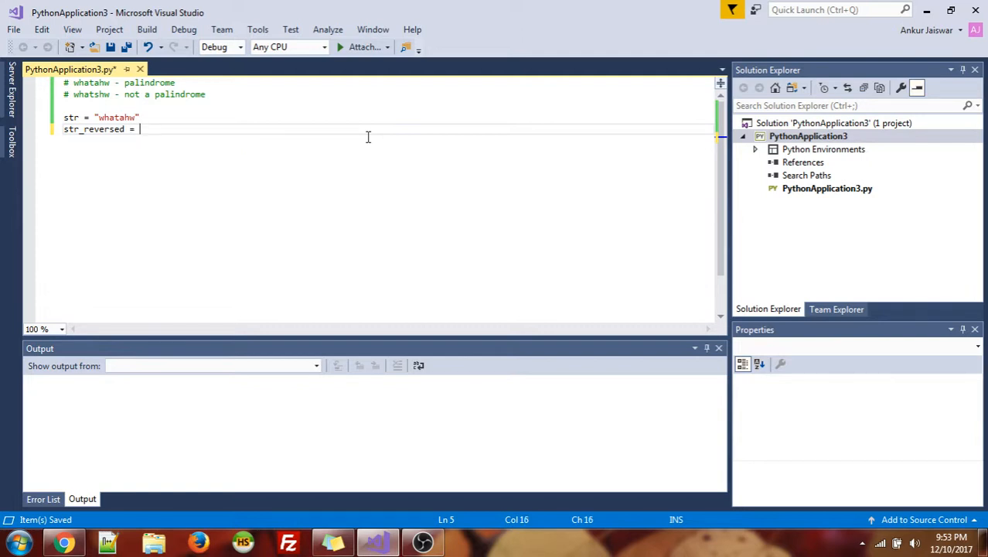
text(rev)
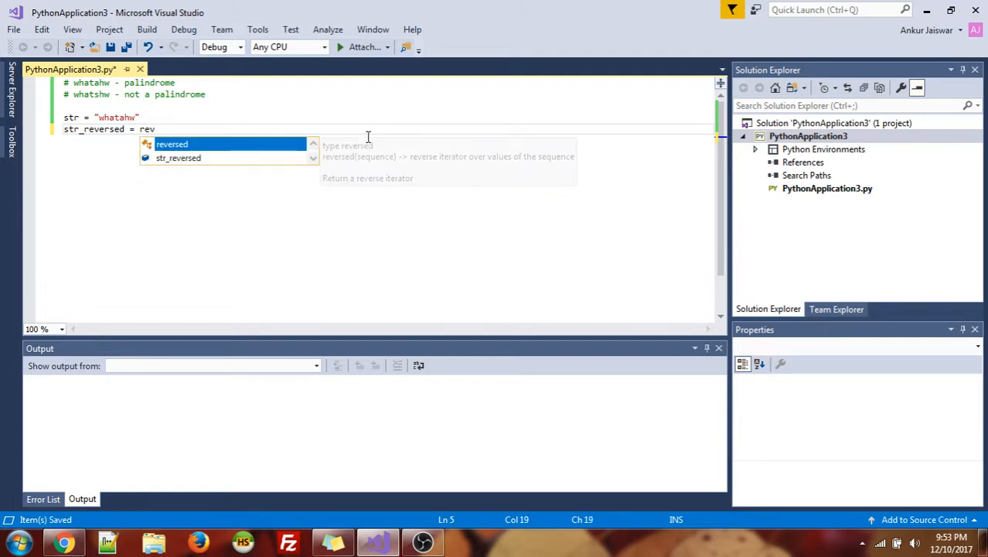
Add the line str_reversed = reversed(str) and save the script
key(Tab)
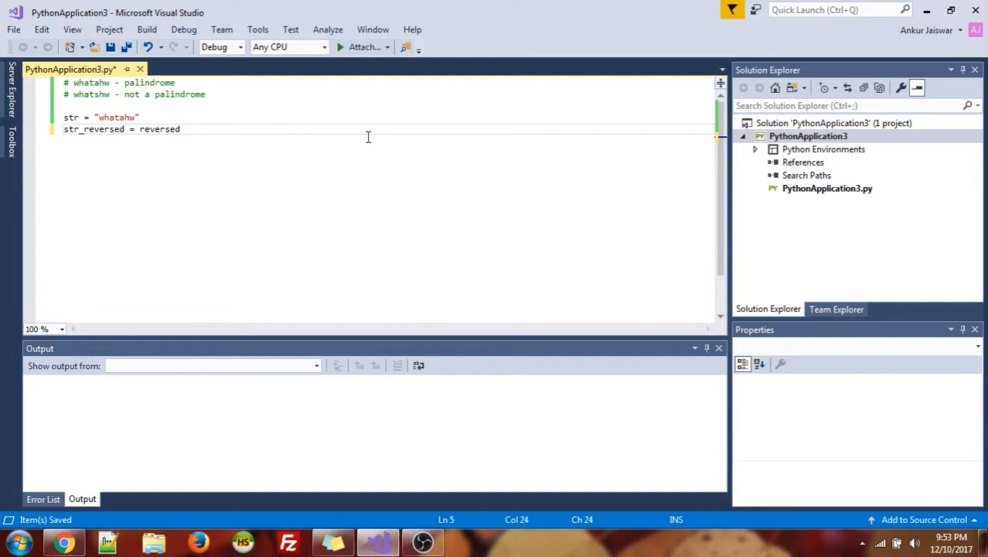
text(()
key(Left)
text(str)
key(Right)
key(ctrl+s)
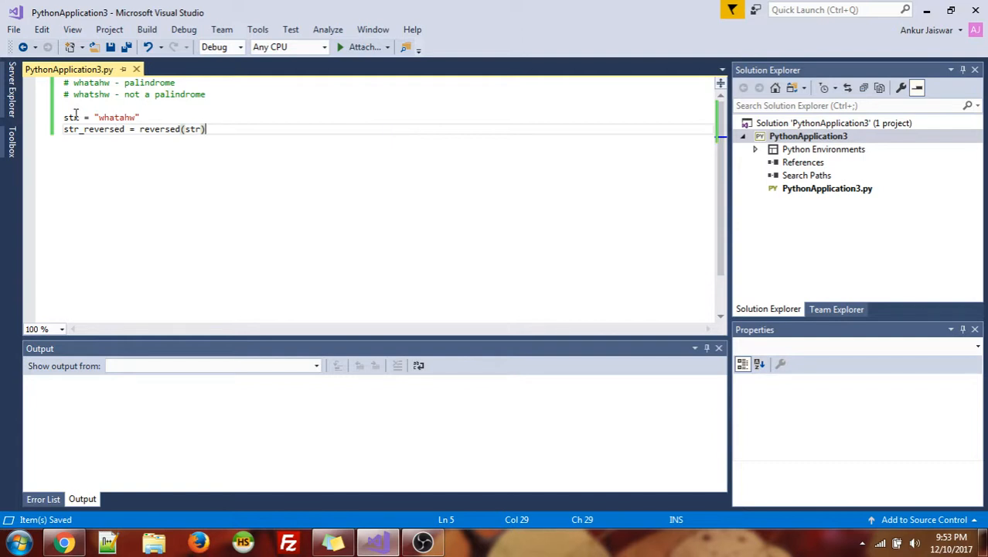
Review the str and str_reversed lines, then leave a blank line before the comparison
click(80, 118)
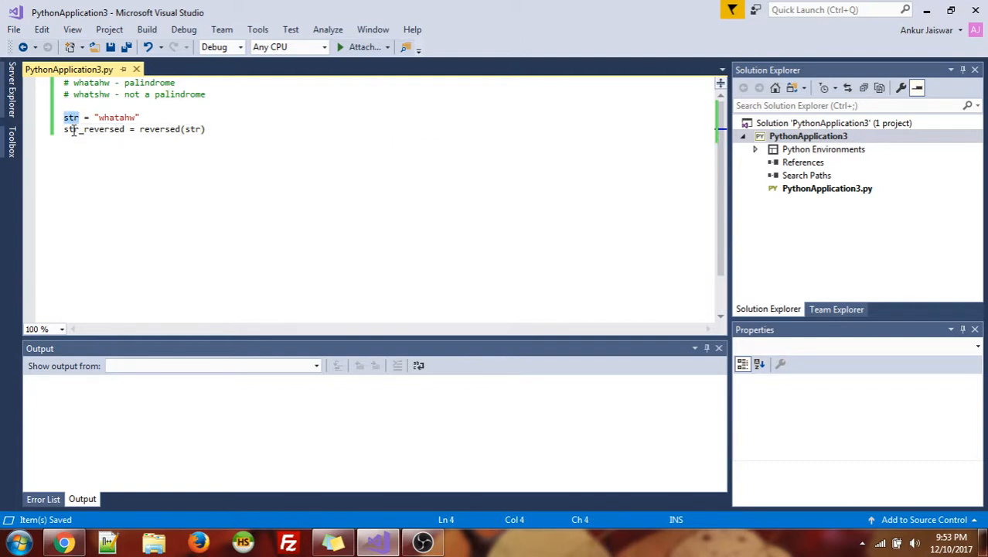
double_click(76, 129)
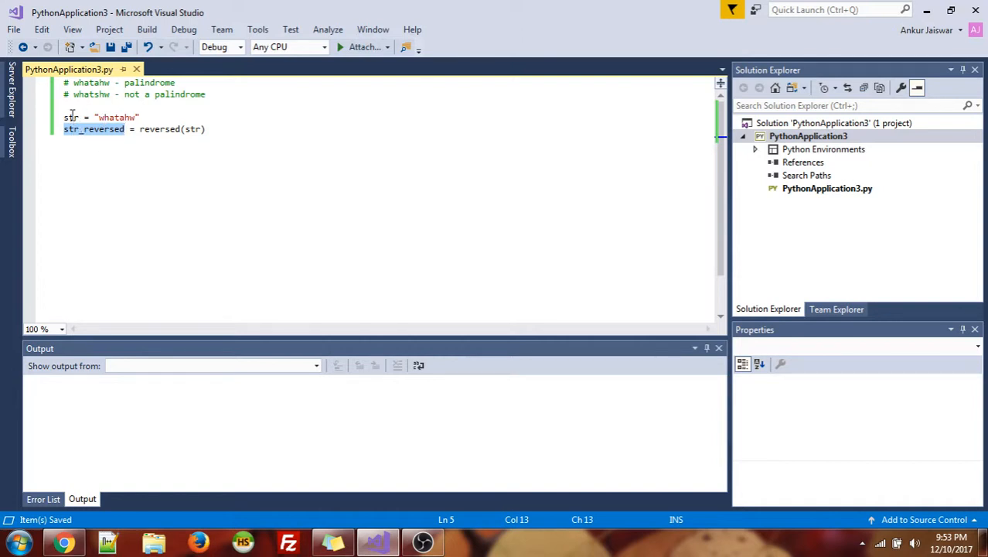
click(190, 129)
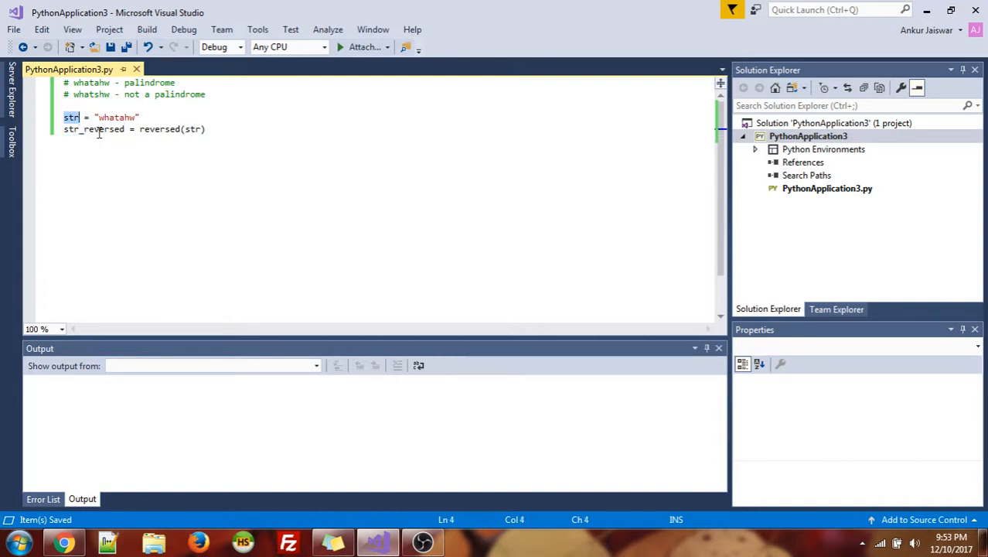
double_click(97, 131)
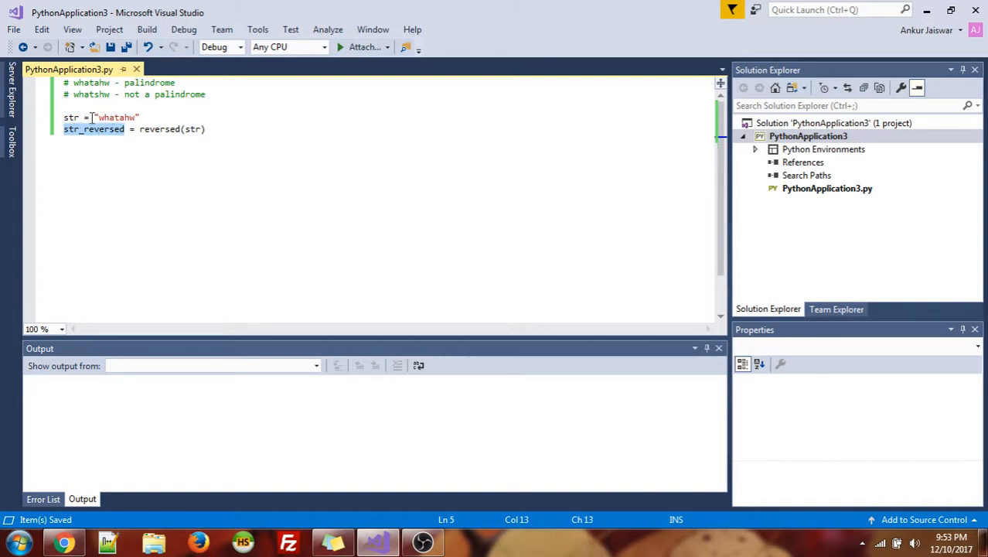
click(109, 117)
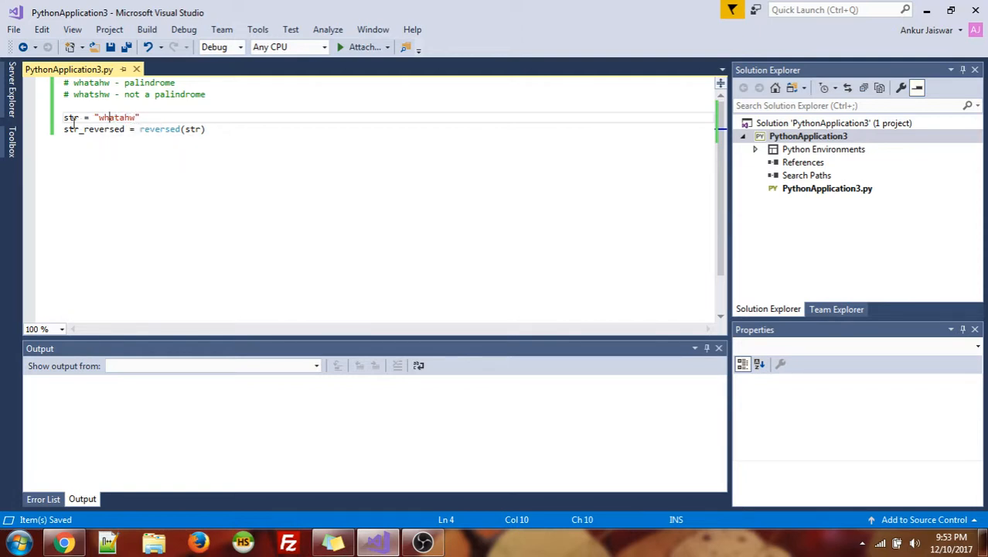
double_click(137, 117)
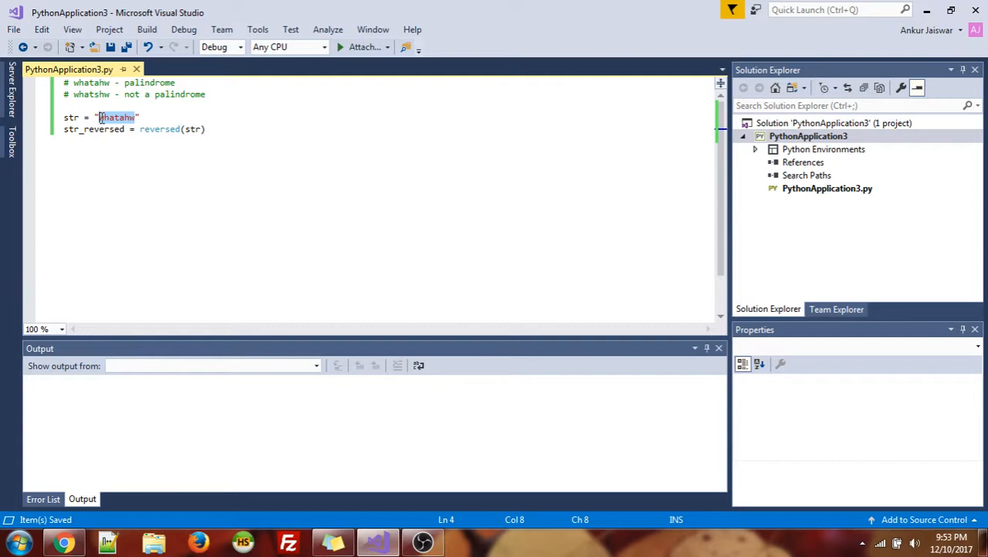
click(137, 117)
click(237, 133)
key(Return)
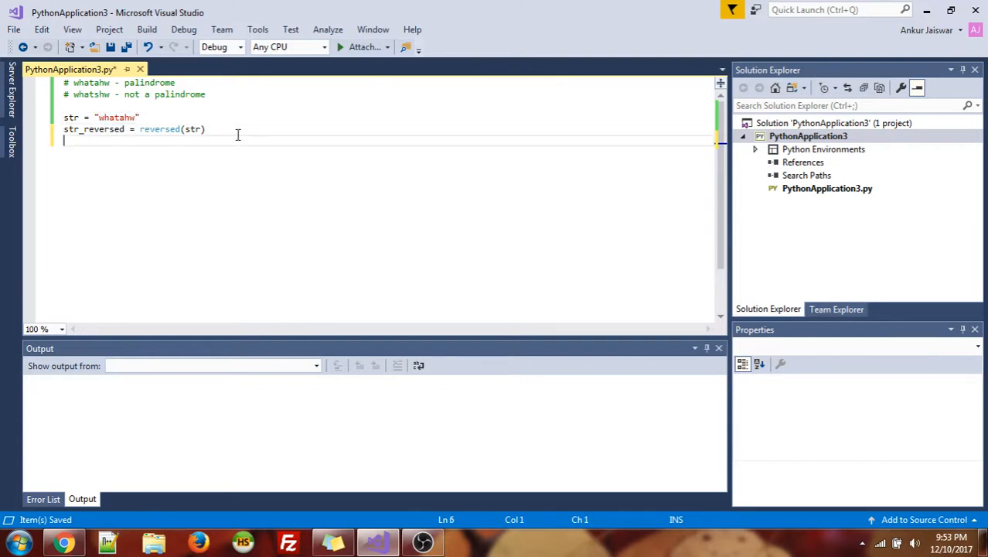
key(Return)
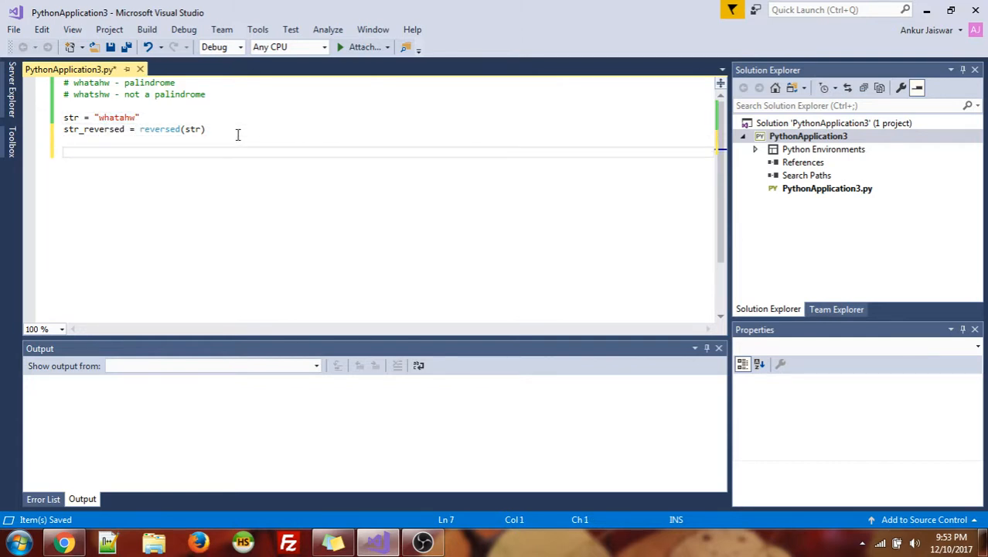
text(if s)
Write 'if list(str) == list(str_reversed):' with a body printing "String is a palindrome"
key(BackSpace)
text(list)
text((s)
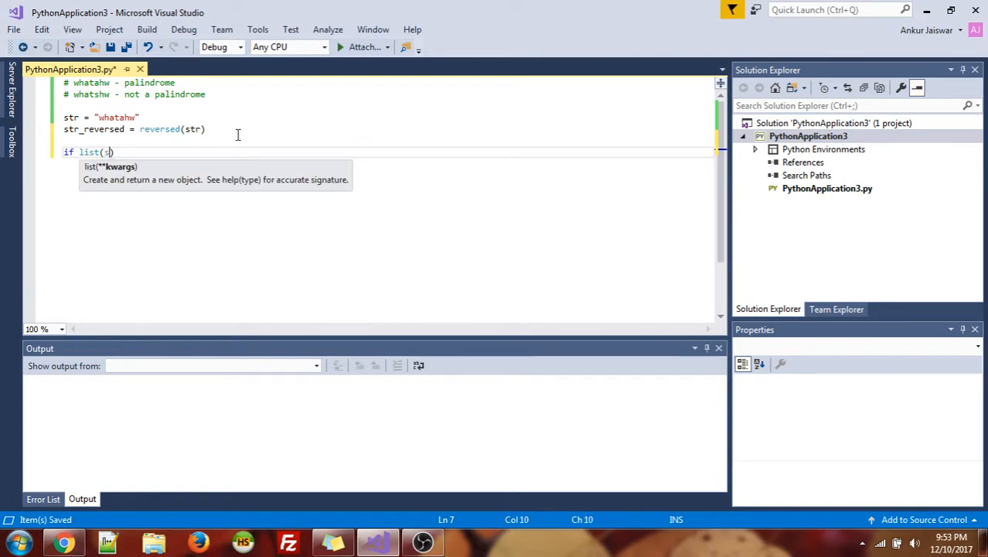
text(tr))
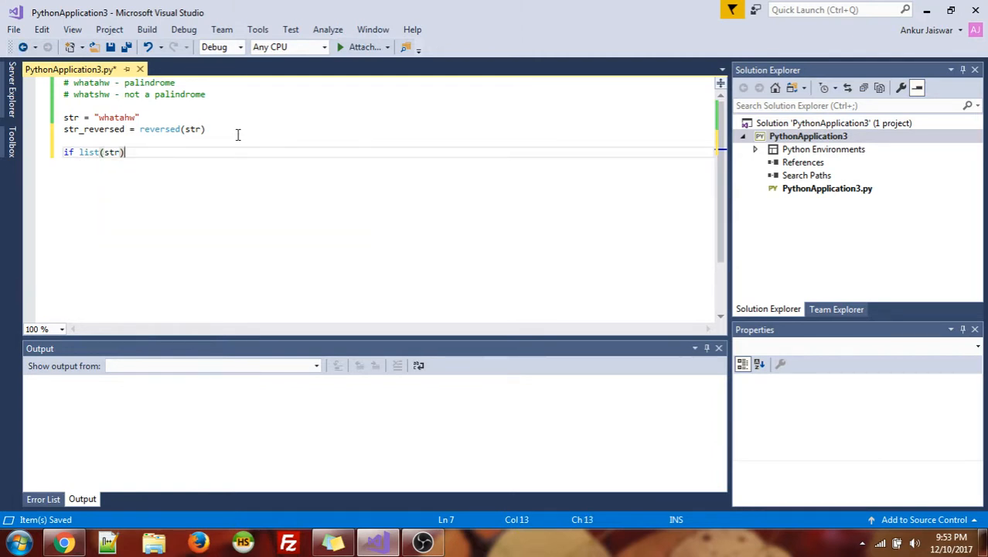
text( == s)
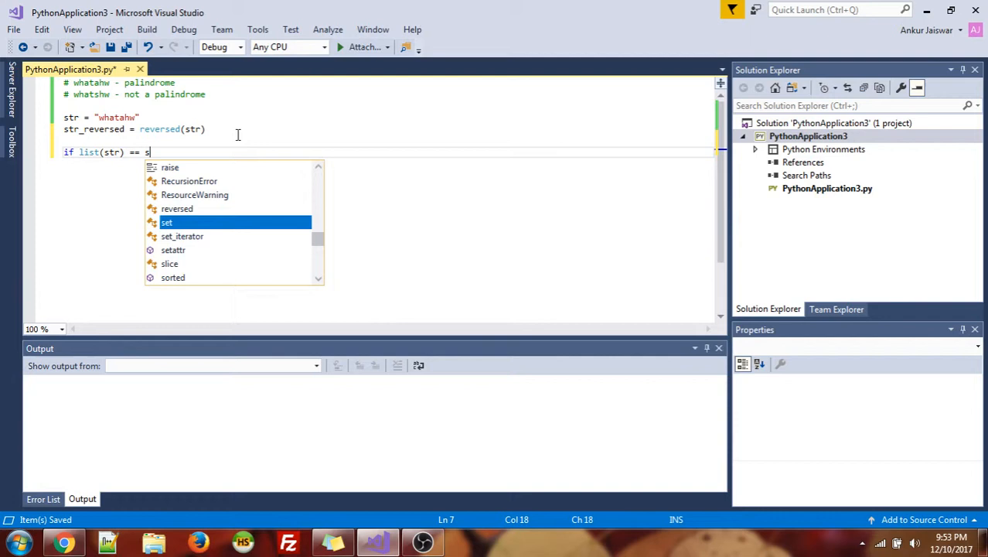
text(tr_)
key(Down)
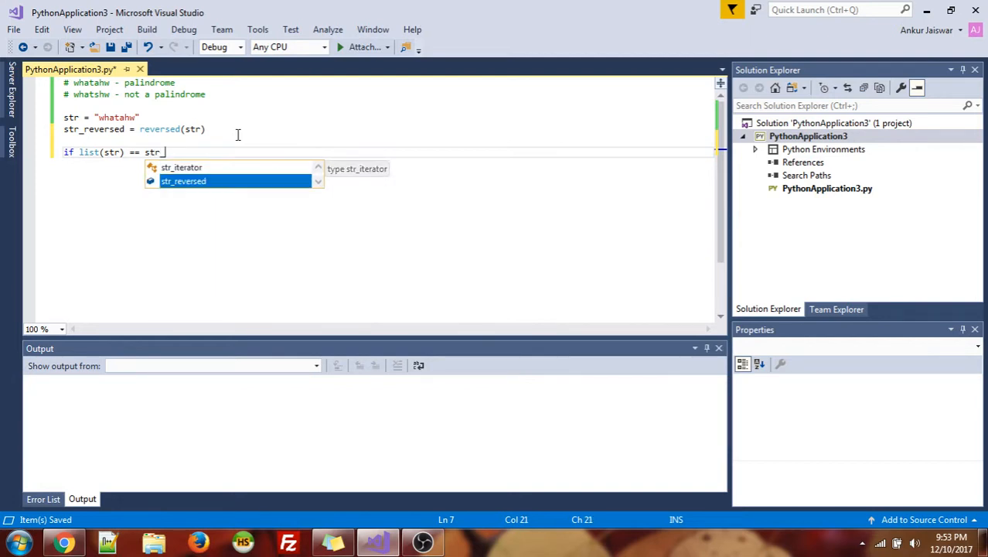
key(Tab)
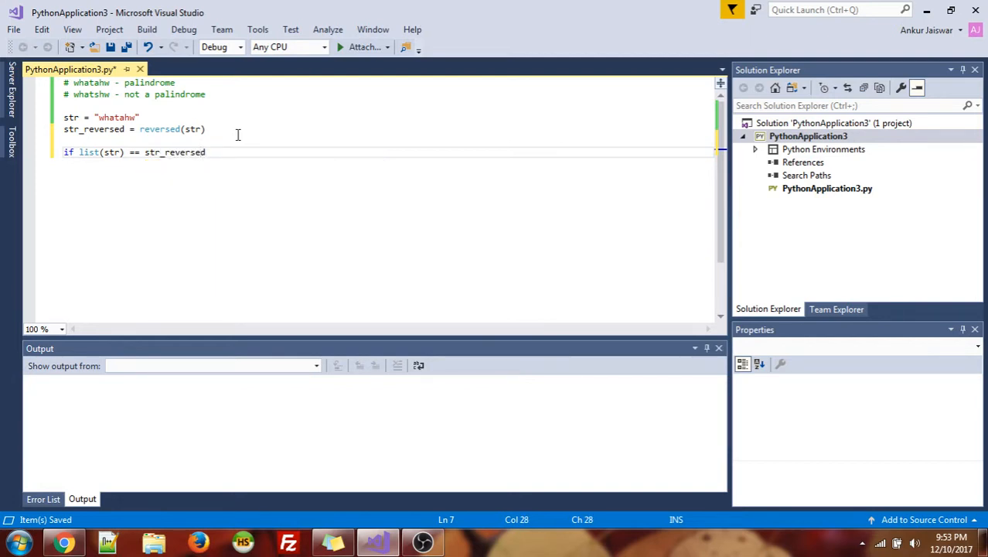
key(Left)
key(Left)
key(Left)
text(l)
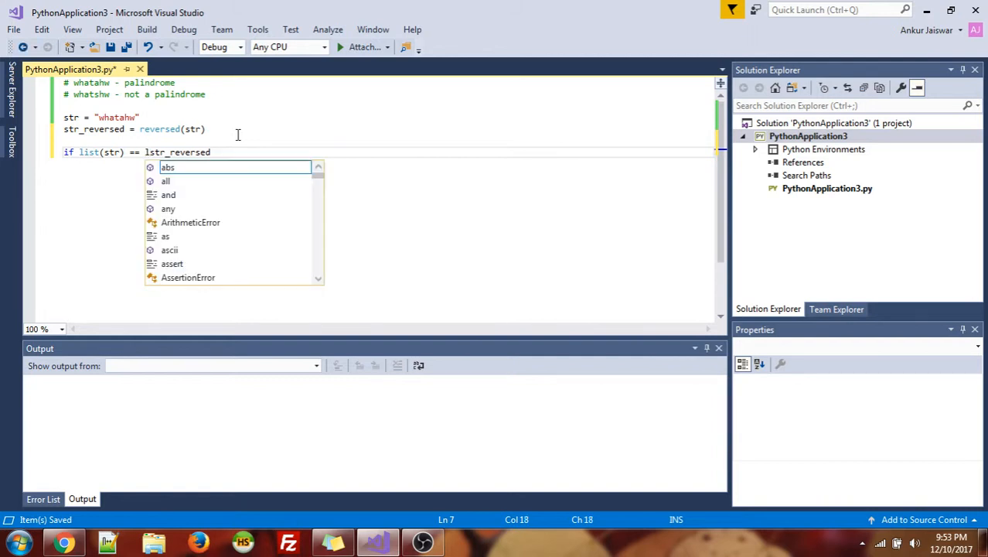
text(ist()
key(Right)
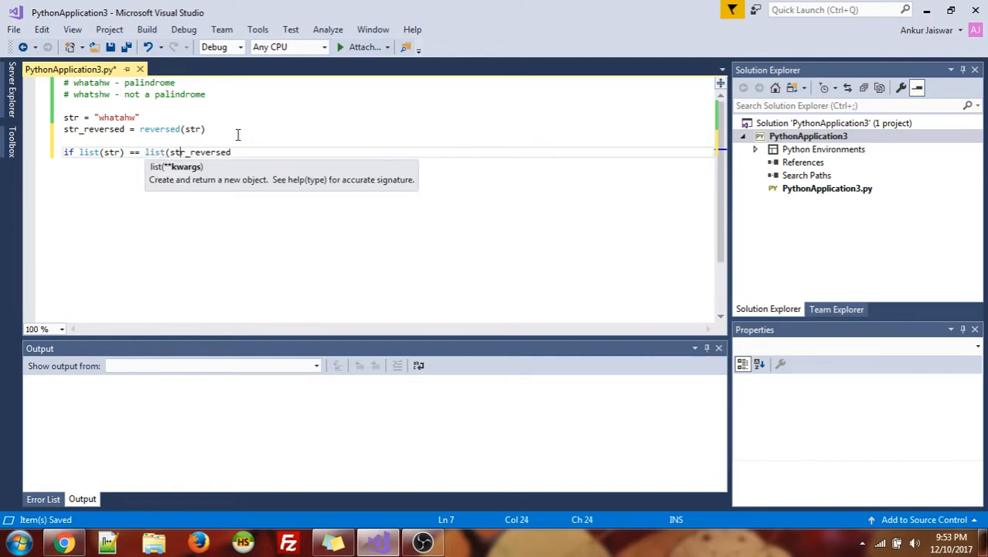
text() :)
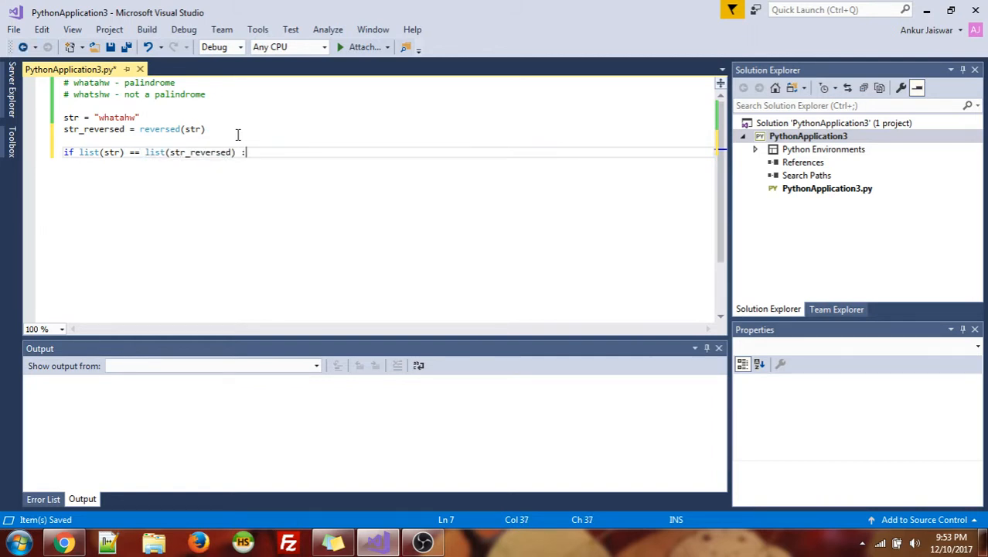
text(:)
key(Return)
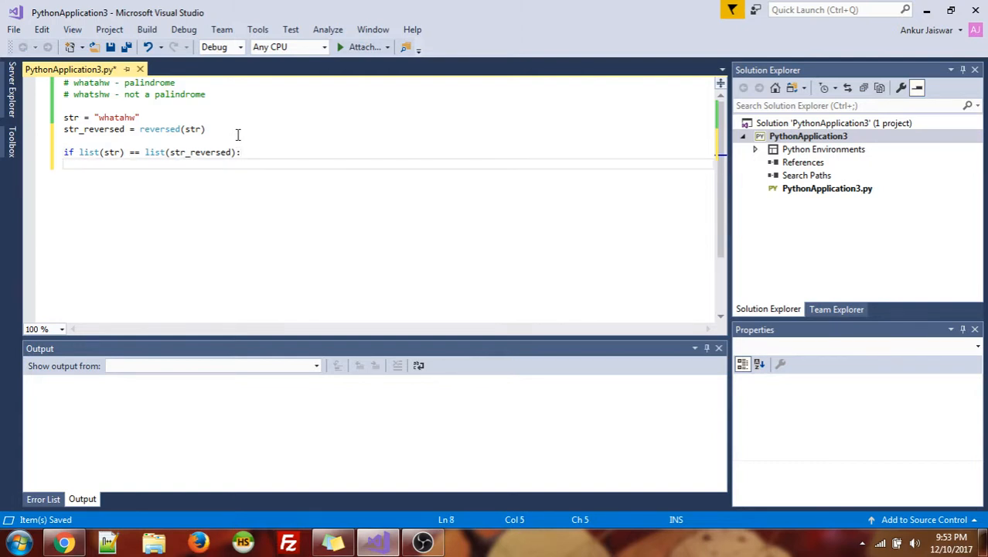
text(prin)
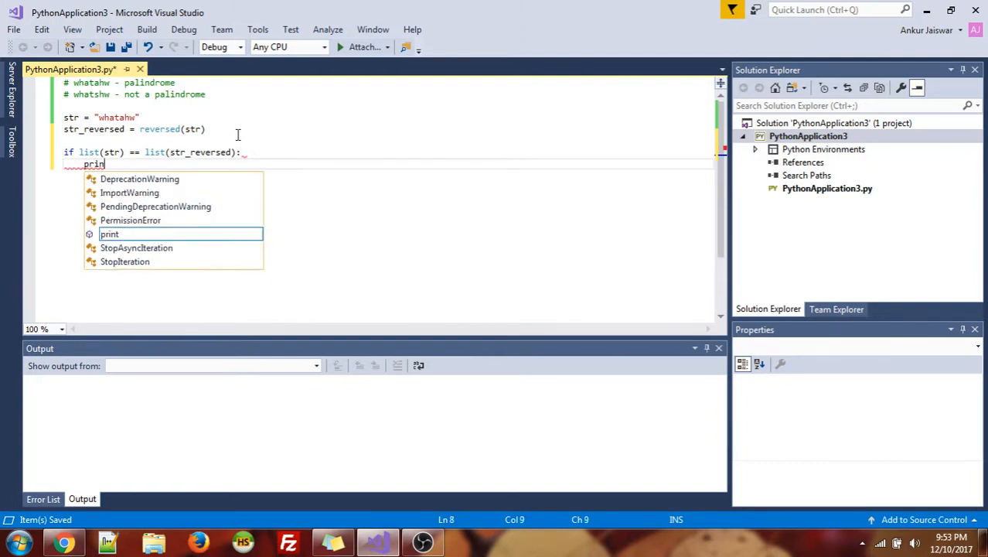
text(t("String is)
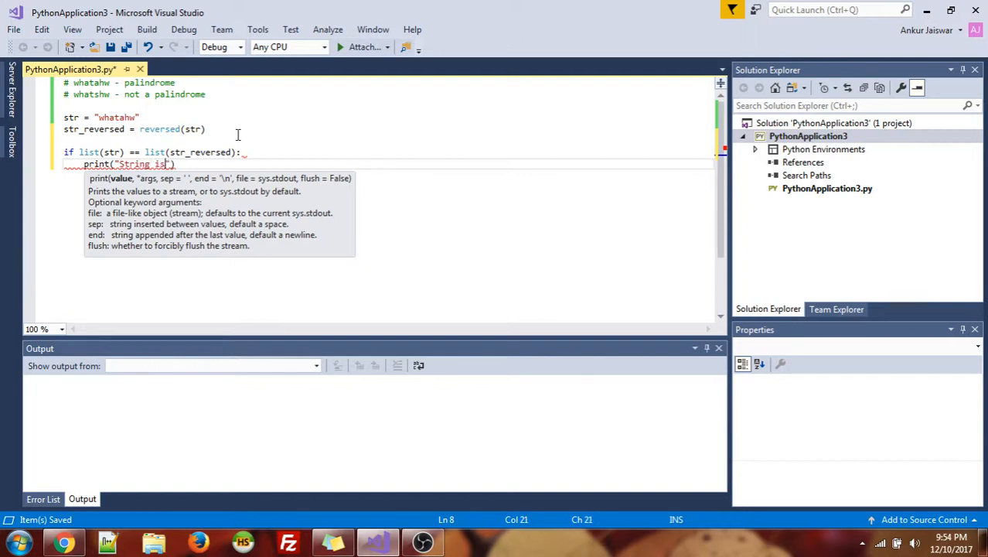
text( a palindrome)
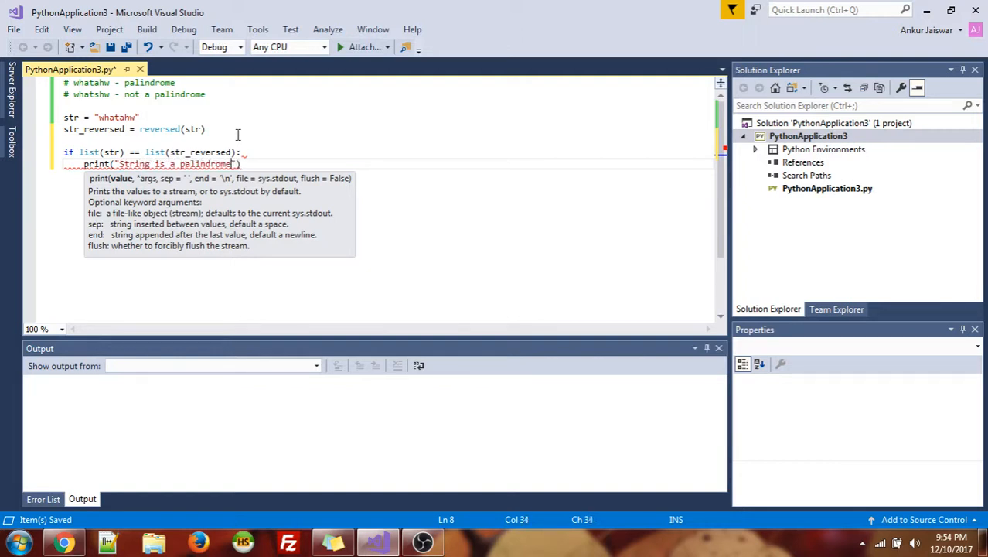
text(")
Add an else branch printing "String is not a palindrome", fixing the misspelled words
key(Return)
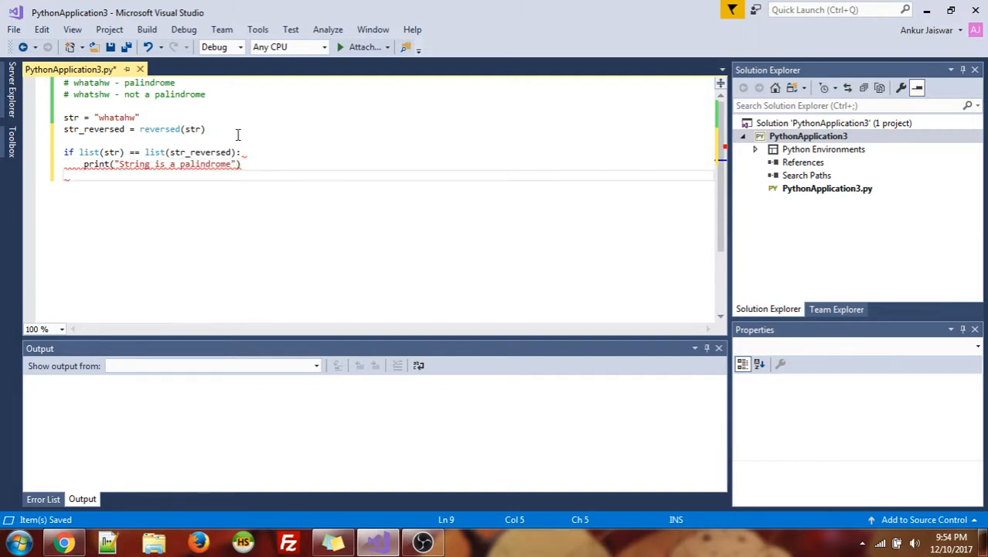
text(els)
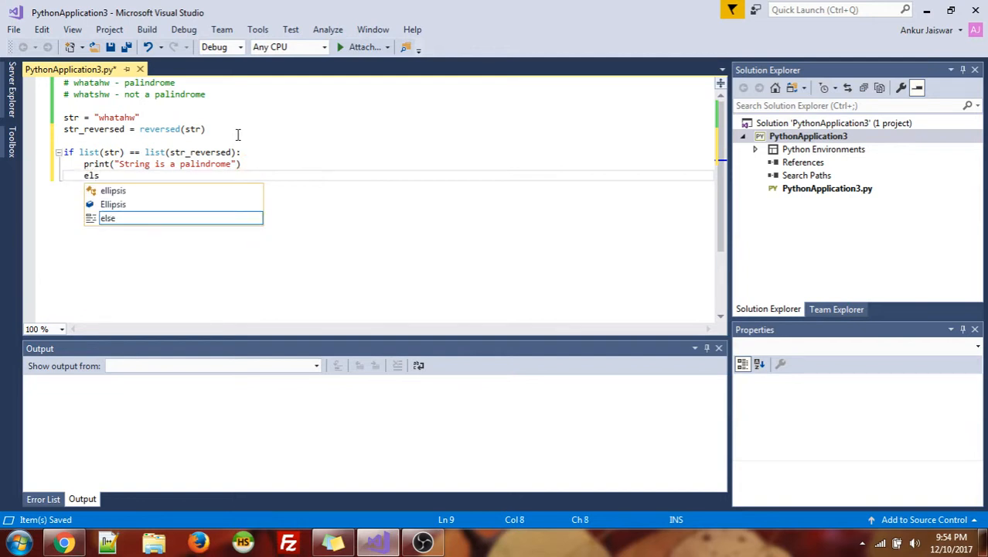
text(e)
key(Escape)
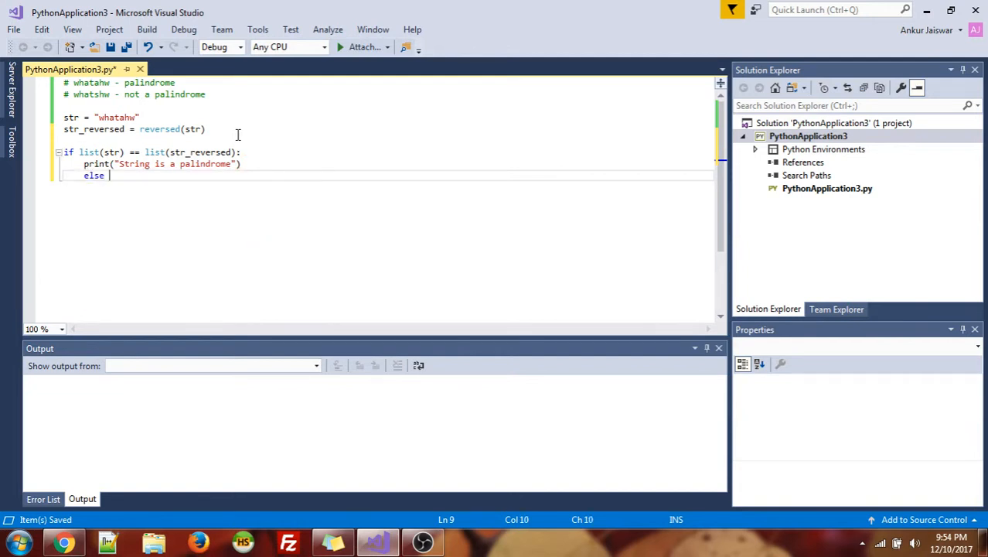
key(Return)
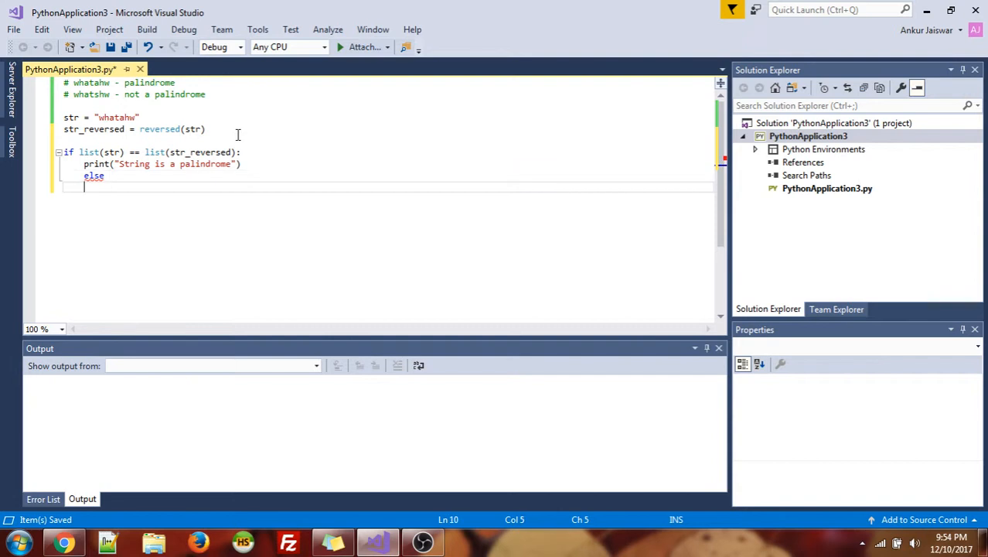
text(print)
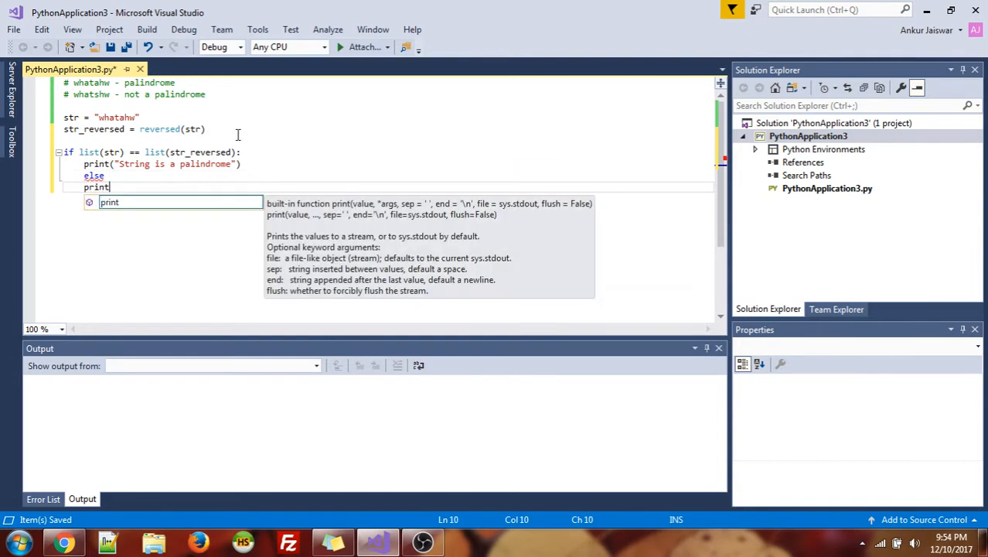
text(("Striung i)
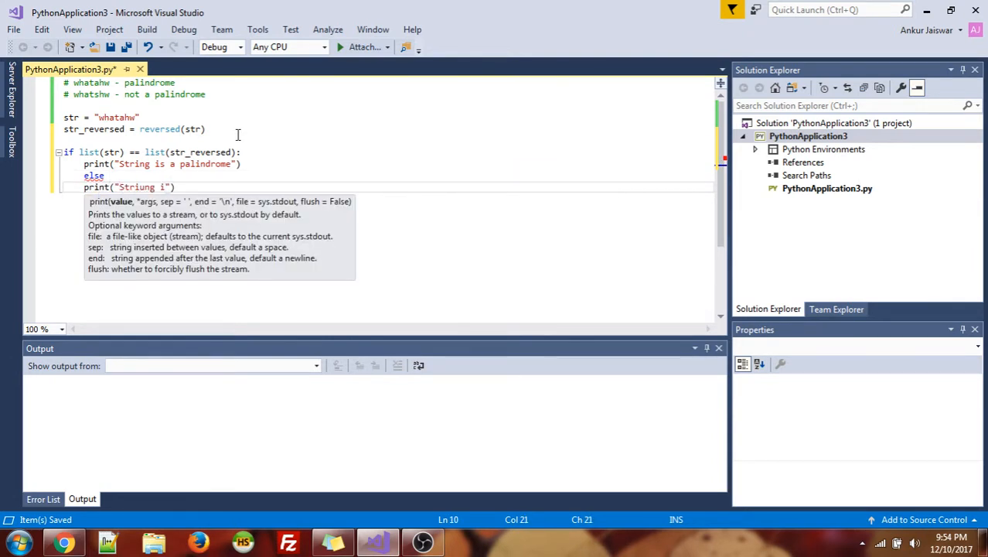
key(BackSpace)
key(BackSpace)
key(BackSpace)
key(BackSpace)
text(ng )
text(is not a plain)
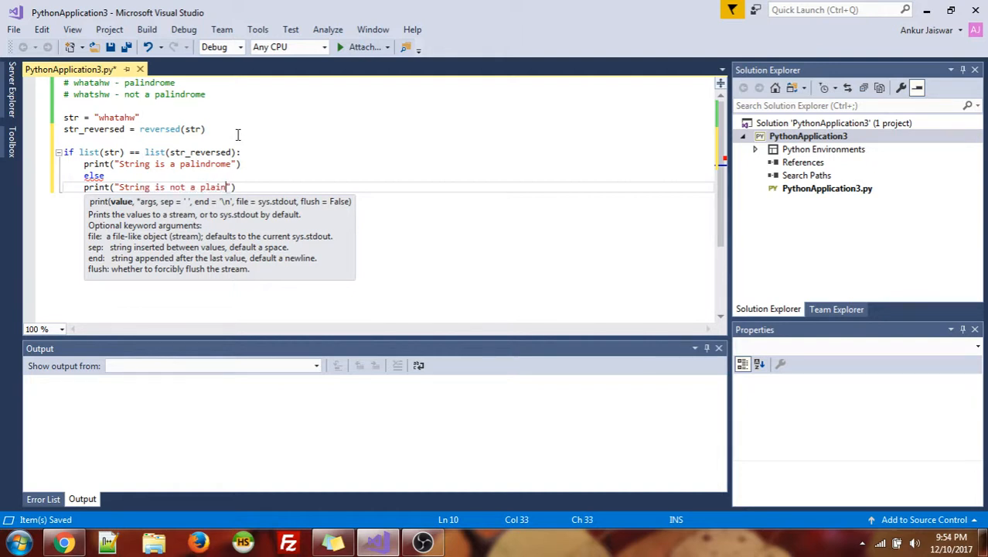
key(BackSpace)
key(BackSpace)
key(BackSpace)
key(BackSpace)
text(alindrome")
Outdent else to align with the if and save the script
click(83, 176)
key(BackSpace)
key(BackSpace)
key(BackSpace)
key(BackSpace)
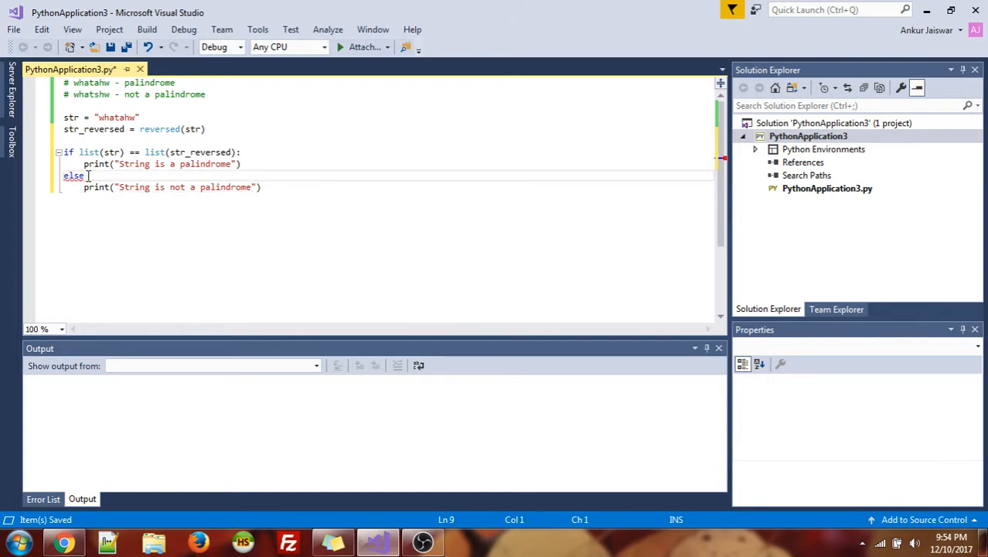
click(118, 187)
key(ctrl+s)
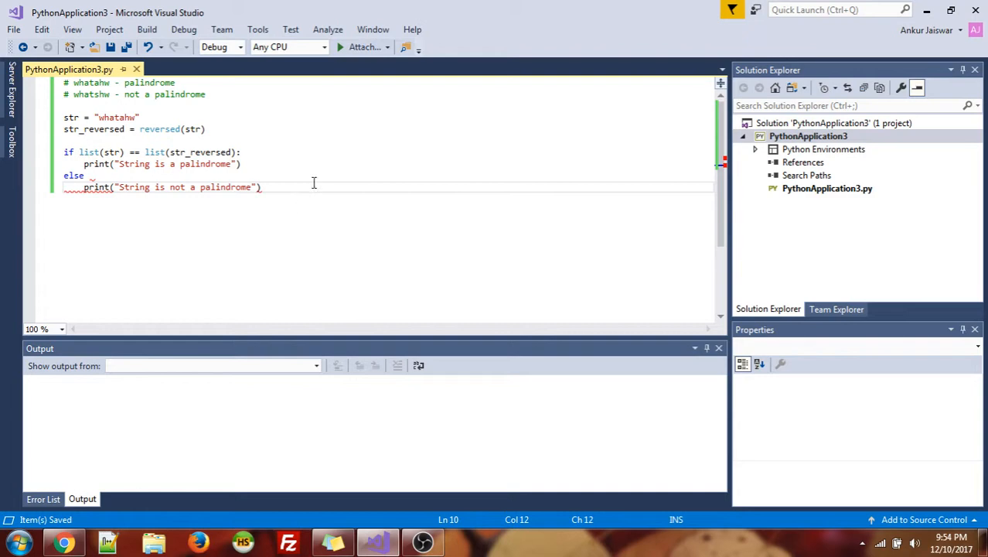
click(315, 188)
Check the programiz palindrome example in Chrome, then add the missing colon after else and save
click(63, 542)
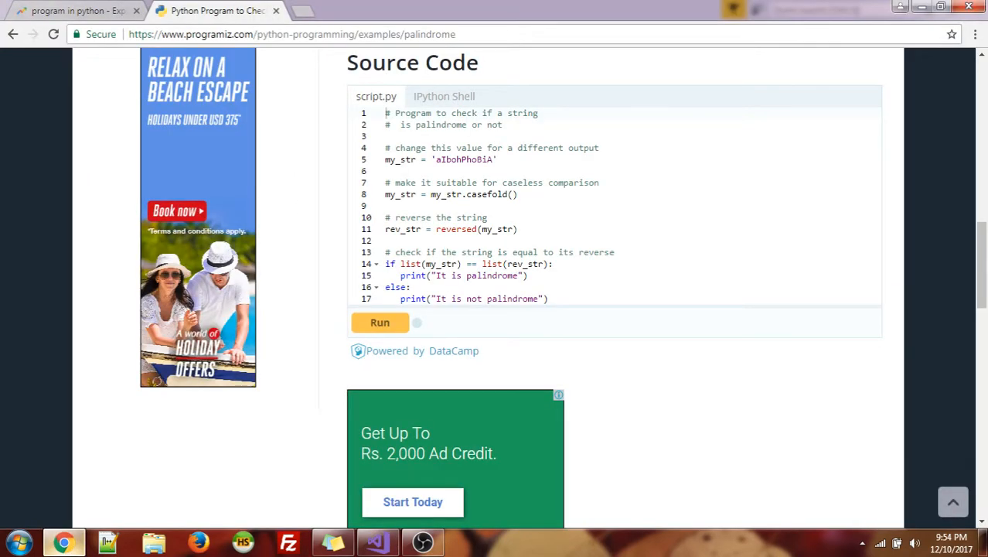
key(alt+Tab)
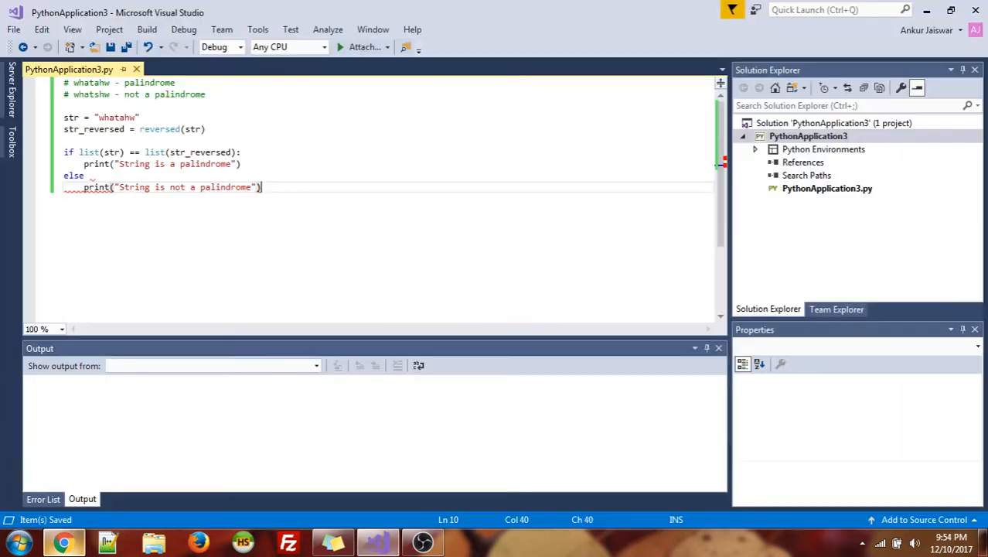
click(141, 178)
key(BackSpace)
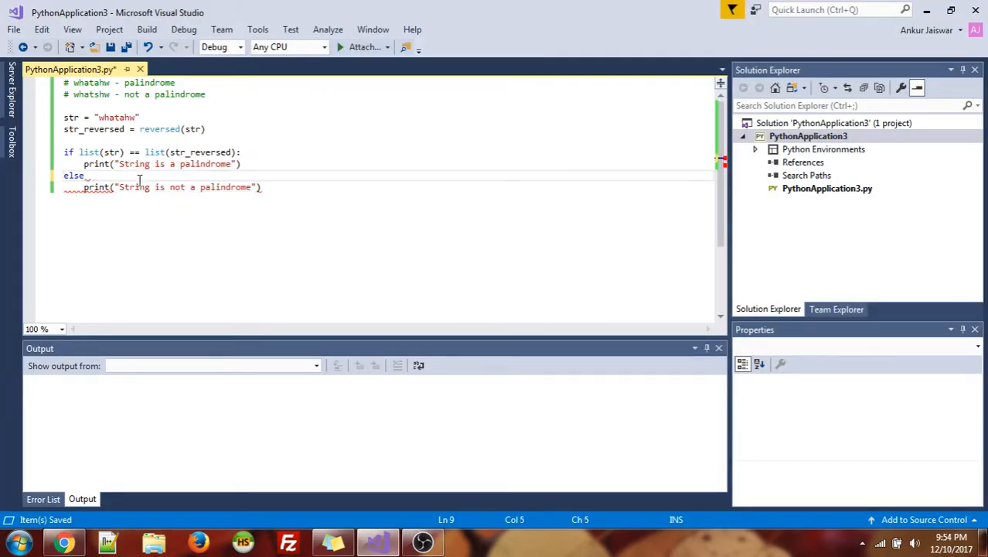
text(:)
key(ctrl+s)
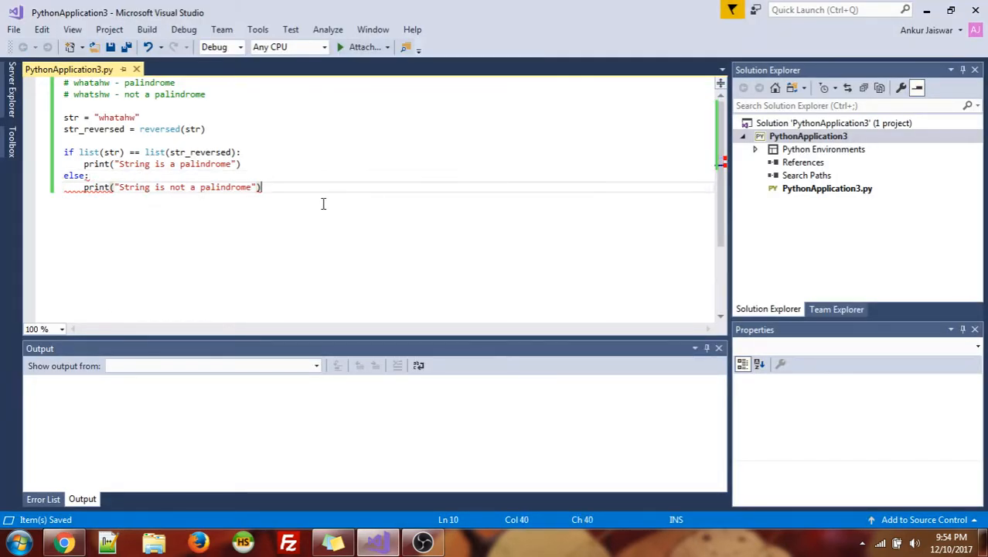
click(322, 203)
Run the script and read the console output "String is a palindrome", then close the console
click(359, 54)
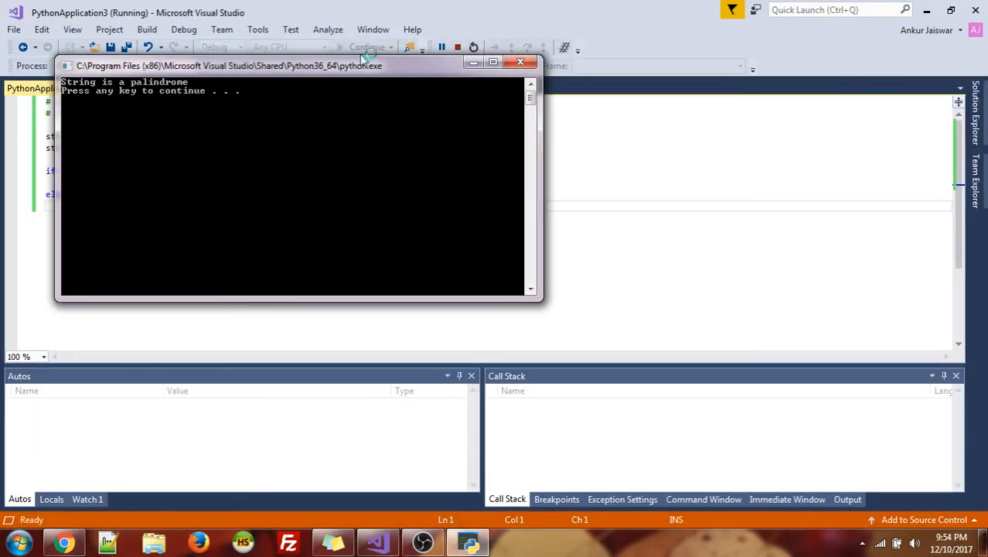
drag(331, 77, 541, 216)
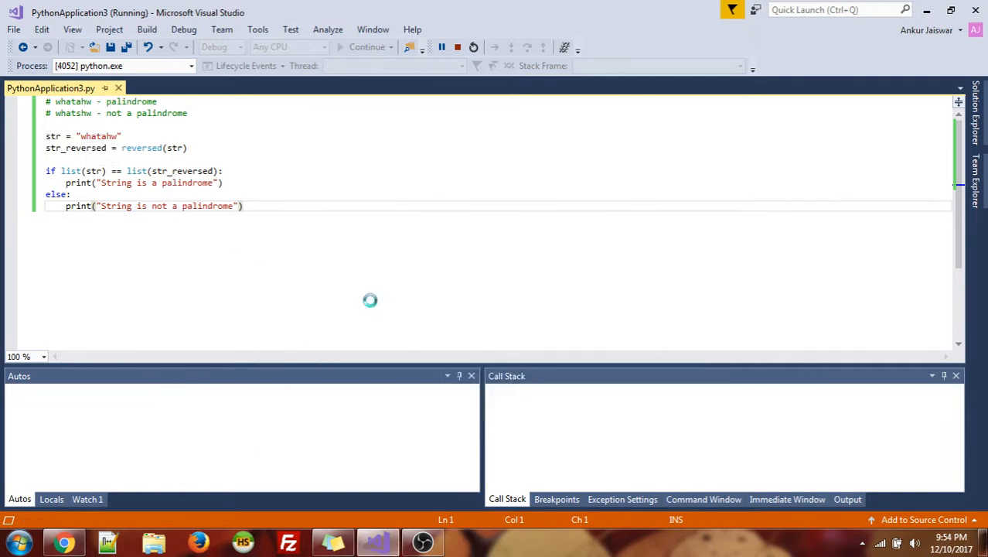
key(Return)
Change the test string to "whatahwa", save, and run to get "String is not a palindrome"
click(137, 117)
text(a)
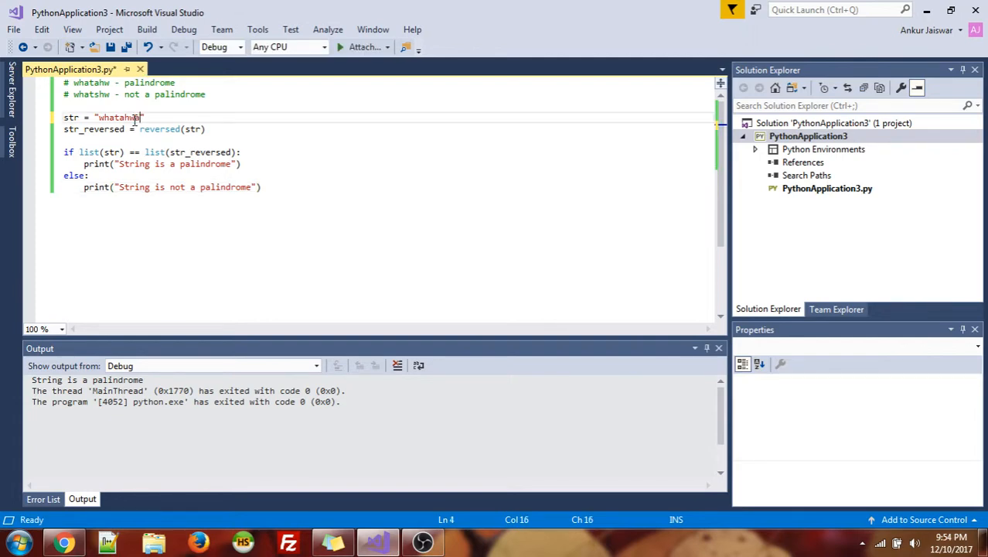
key(ctrl+s)
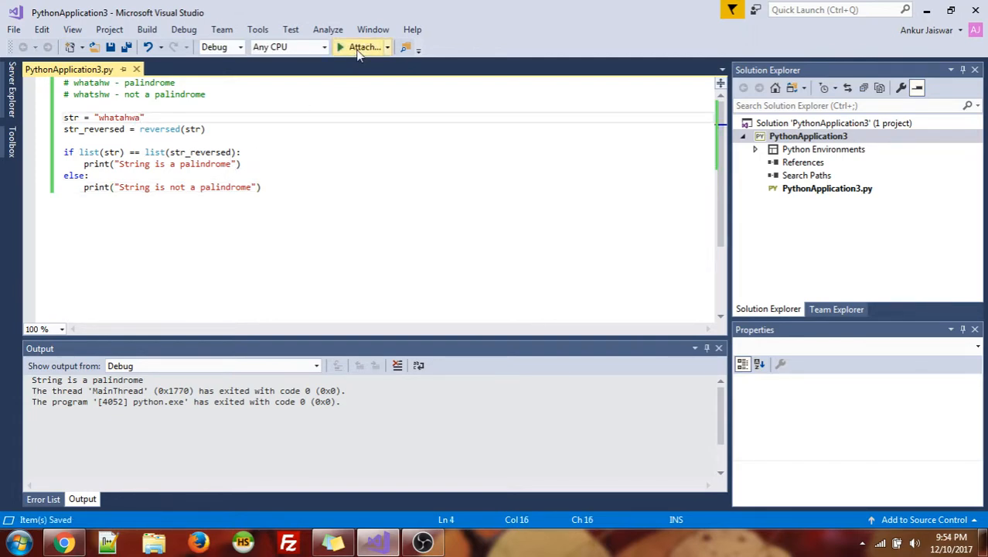
click(357, 47)
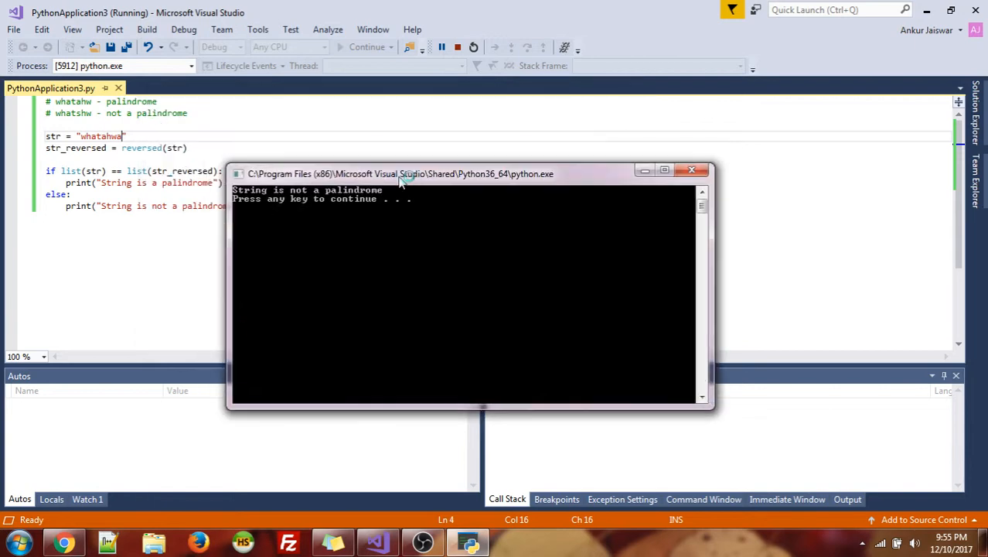
click(691, 170)
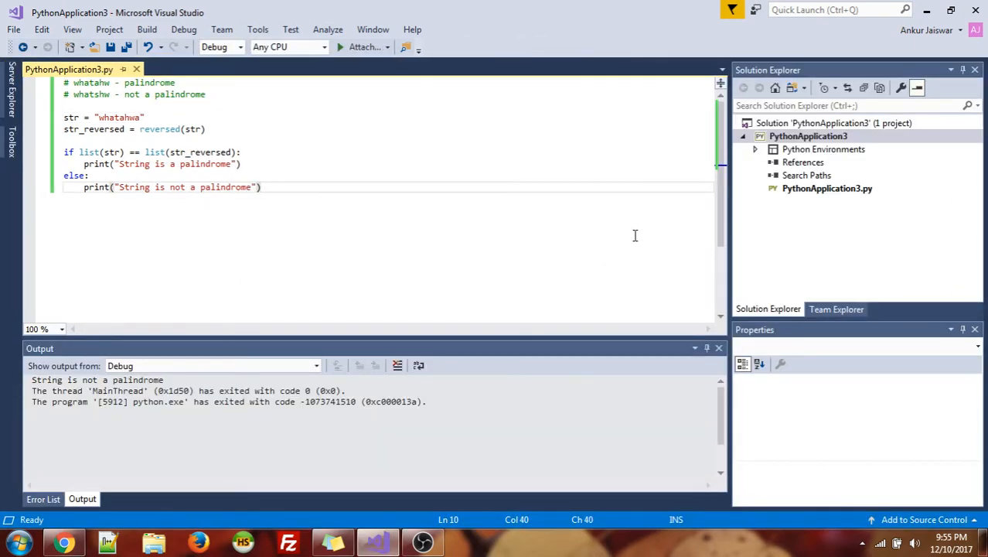